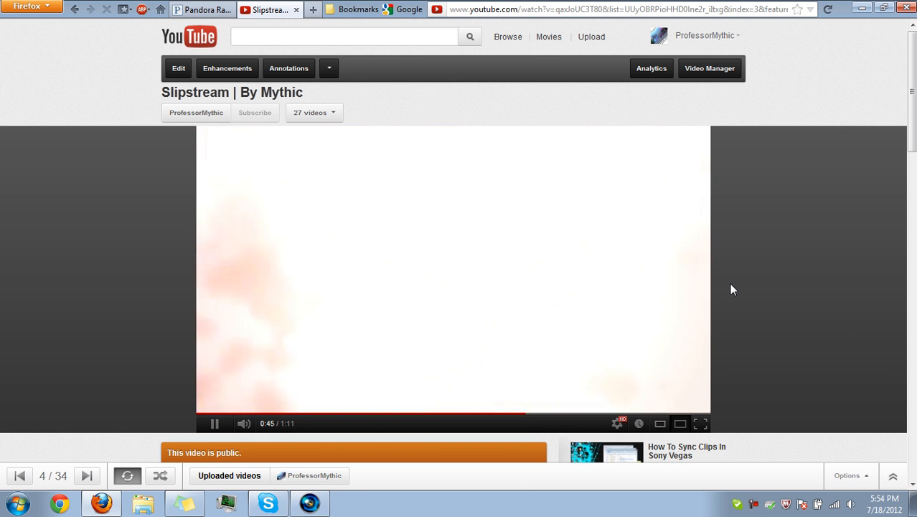
# Step: Pause the Slipstream video in the browser and switch to Vegas Pro
pyautogui.click(659, 277)
pyautogui.click(862, 7)
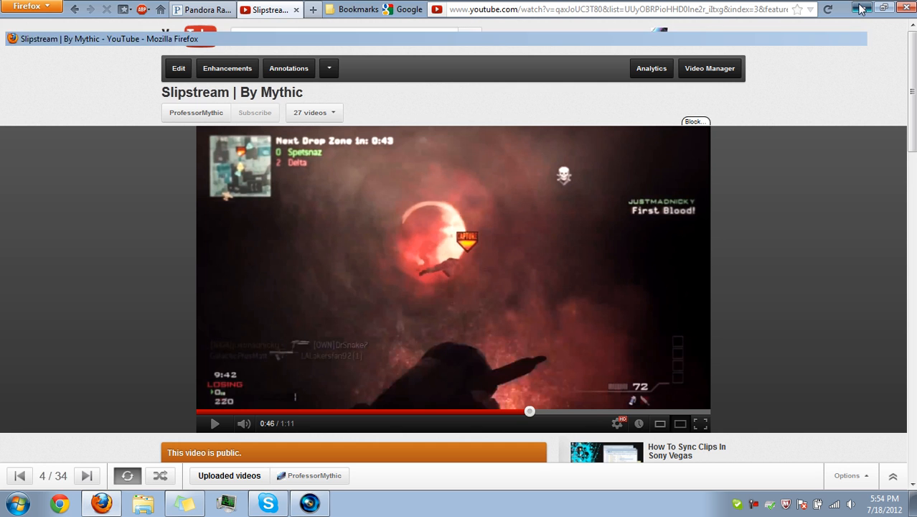
pyautogui.click(309, 503)
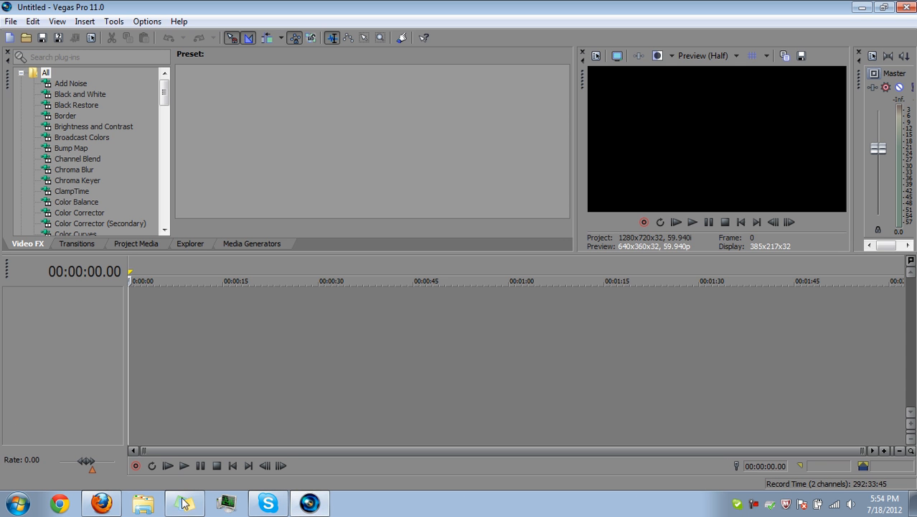
# Step: Open the "breathless vibe air" desktop folder and bring it in front of the maximized Vegas Pro window
pyautogui.click(883, 7)
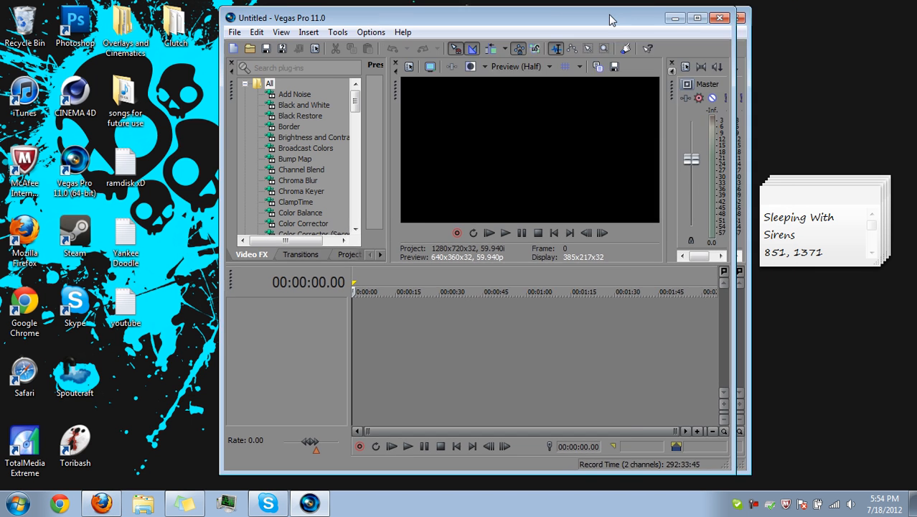
pyautogui.moveTo(610, 10); pyautogui.dragTo(567, 61)
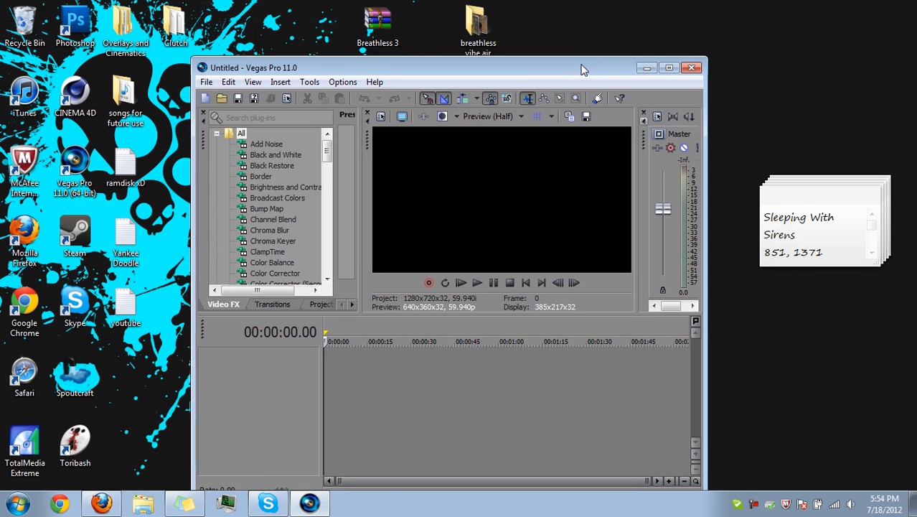
pyautogui.doubleClick(478, 23)
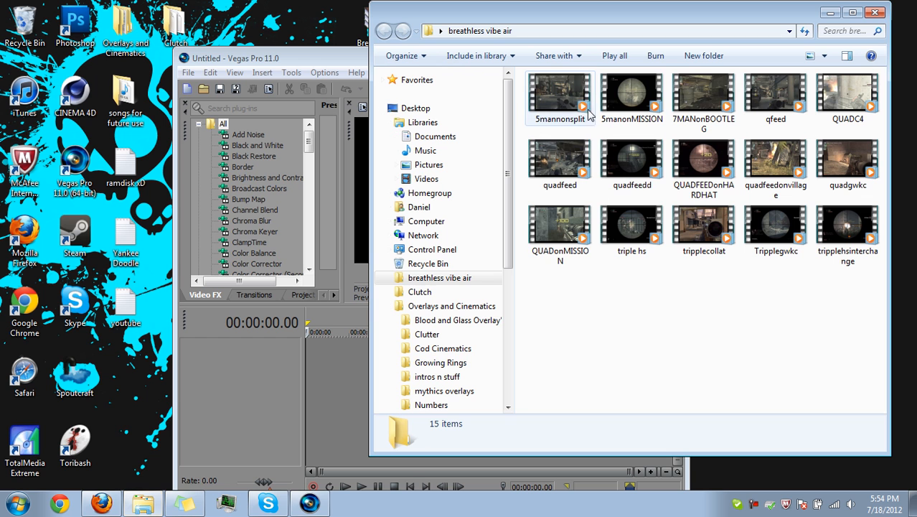
pyautogui.click(309, 503)
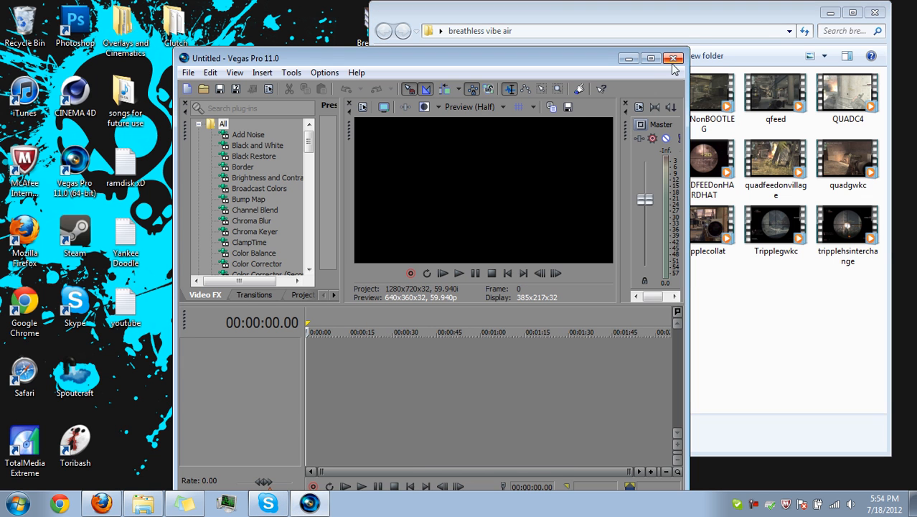
pyautogui.click(648, 52)
pyautogui.click(142, 503)
# Step: Add the quadfeed clip from the folder to the timeline, starting about 3.6 seconds in
pyautogui.click(710, 93)
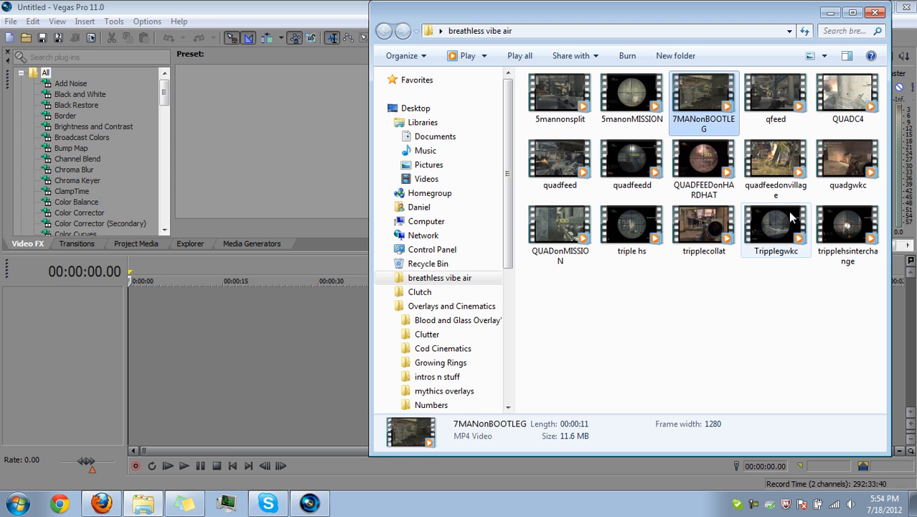
pyautogui.click(775, 162)
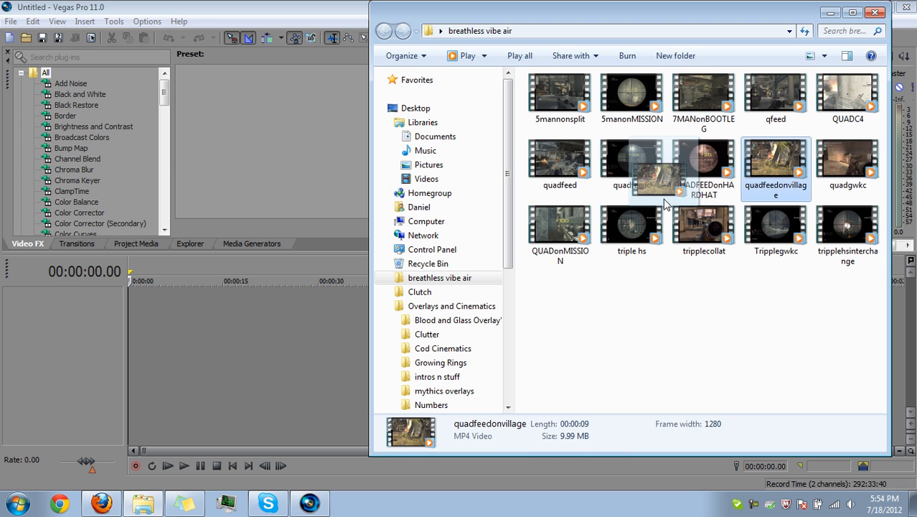
pyautogui.click(618, 172)
pyautogui.click(572, 170)
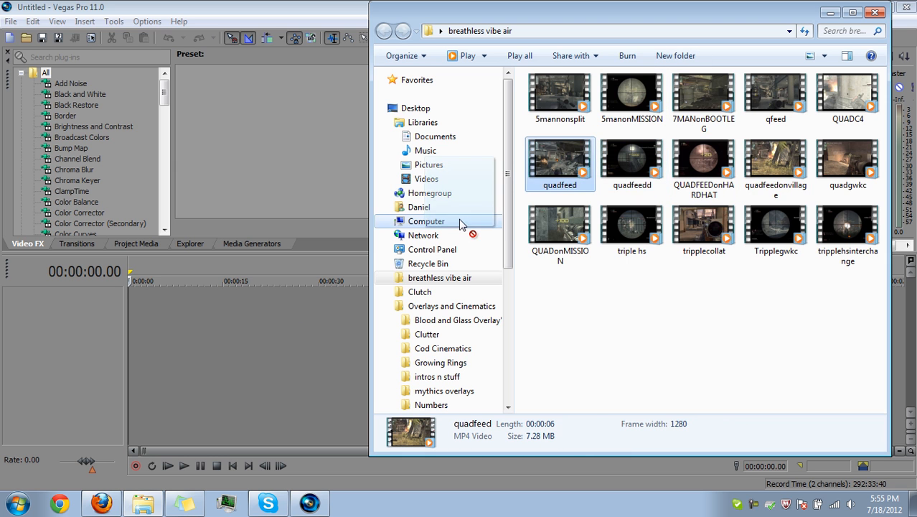
pyautogui.moveTo(159, 320)
pyautogui.mouseDown()
pyautogui.moveTo(183, 325)
pyautogui.moveTo(156, 313)
pyautogui.mouseUp()
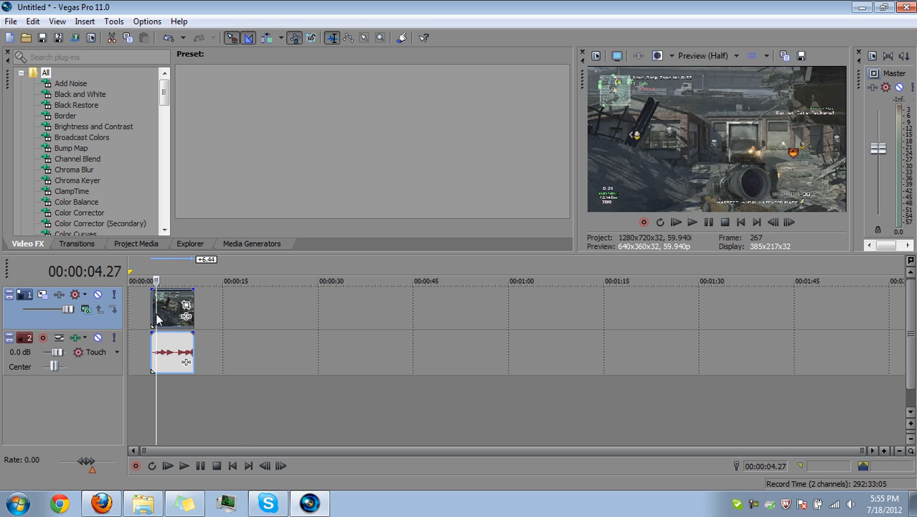
# Step: Delete the quadfeed clip's audio event while keeping its video event on the timeline
pyautogui.scroll(5, 157, 316)
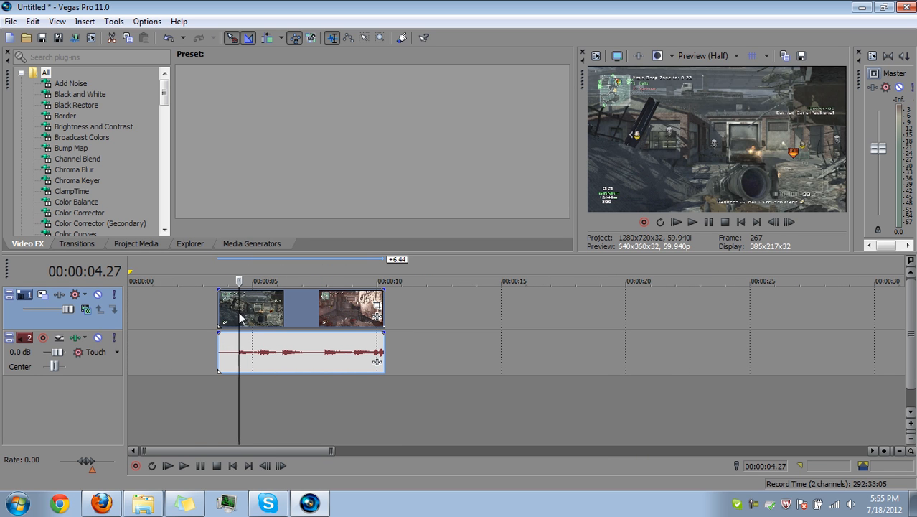
pyautogui.click(272, 348)
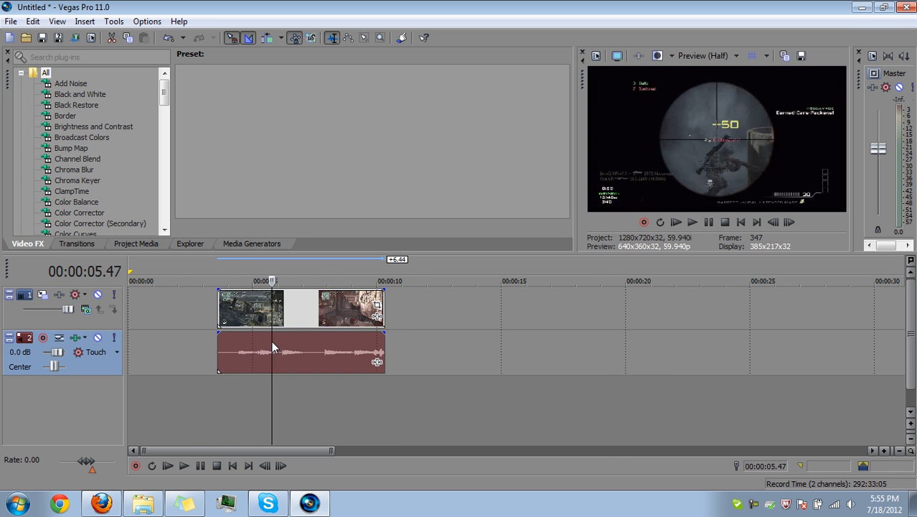
pyautogui.press('Delete')
# Step: Preview the opening of the quadfeed video event and set the event to Disable Resample
pyautogui.click(231, 307)
pyautogui.click(239, 307)
pyautogui.press('space')
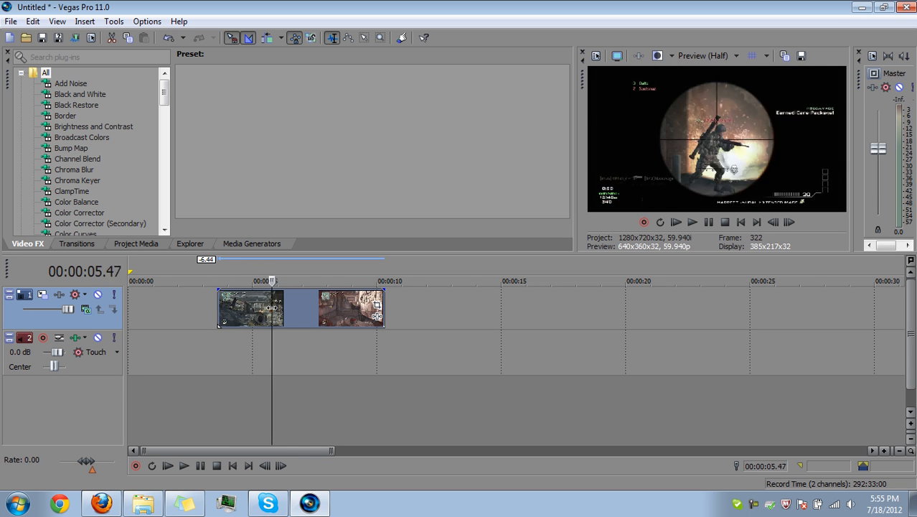
pyautogui.moveTo(281, 307); pyautogui.dragTo(234, 310)
pyautogui.scroll(2, 234, 310)
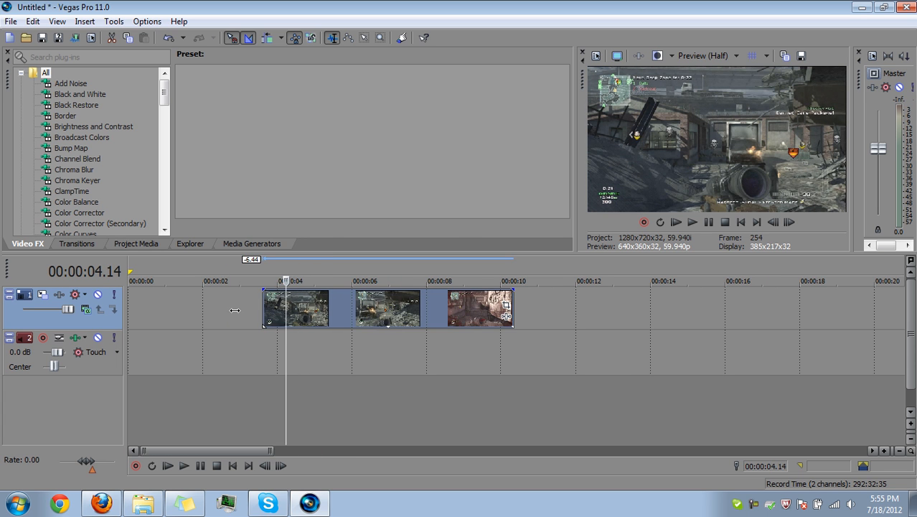
pyautogui.rightClick(306, 320)
pyautogui.moveTo(376, 382)
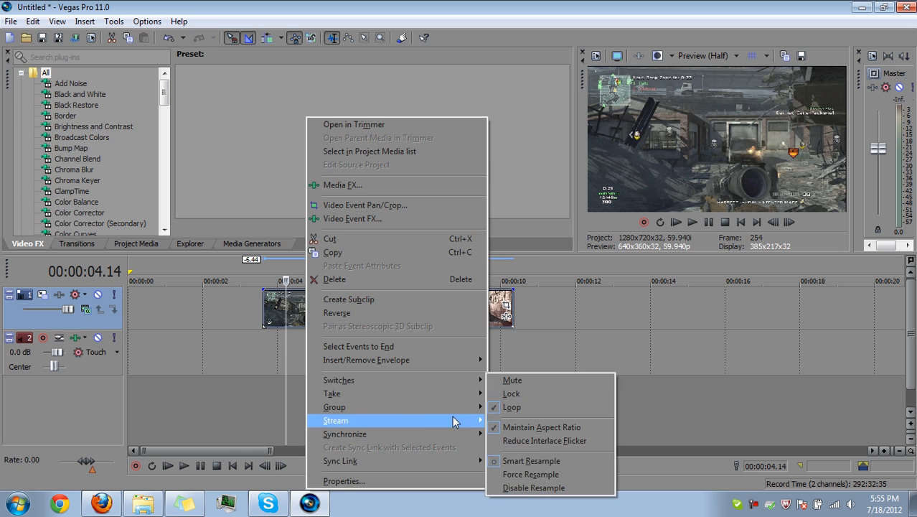
pyautogui.click(525, 488)
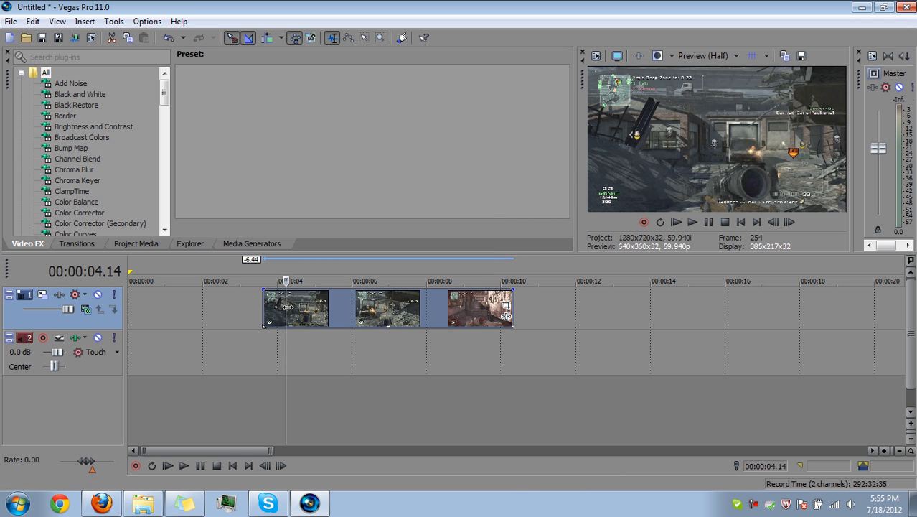
# Step: Find the frame of the first shot and split the quadfeed video event there at 00:00:05.14
pyautogui.moveTo(289, 307); pyautogui.dragTo(311, 307)
pyautogui.press('space')
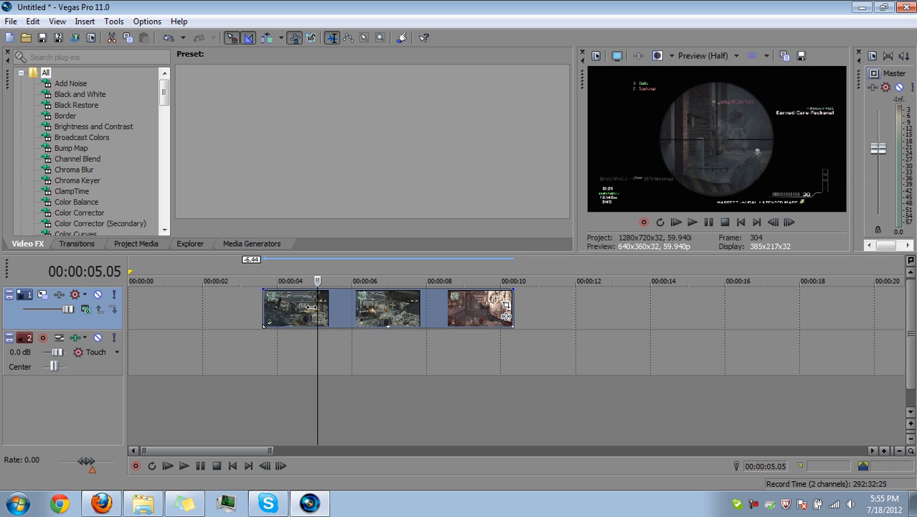
pyautogui.press('Left')
pyautogui.press('Left')
pyautogui.press('Left')
pyautogui.press('Left')
pyautogui.press('Left')
pyautogui.press('Right')
pyautogui.press('Right')
# Step: Try splitting the second segment at 00:00:05.43 and undo that split
pyautogui.moveTo(357, 307); pyautogui.dragTo(327, 307)
pyautogui.press('space')
pyautogui.press('space')
pyautogui.press('space')
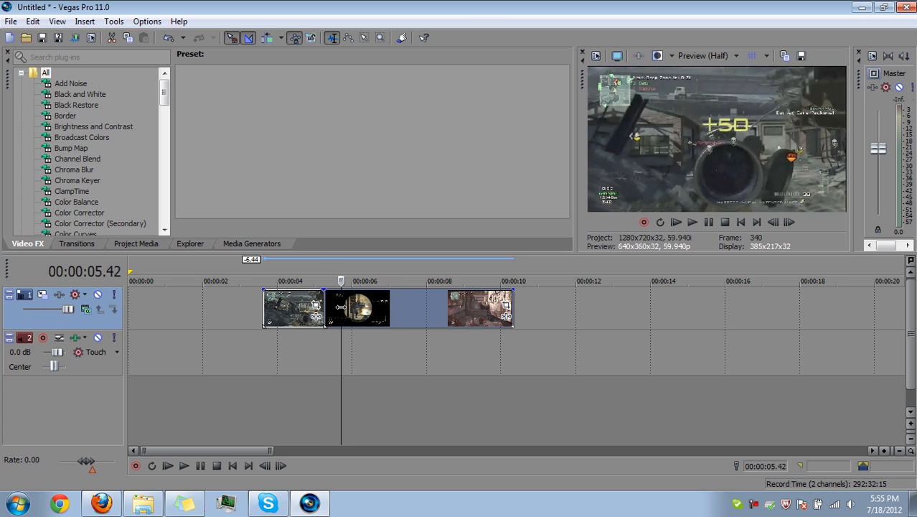
pyautogui.click(332, 308)
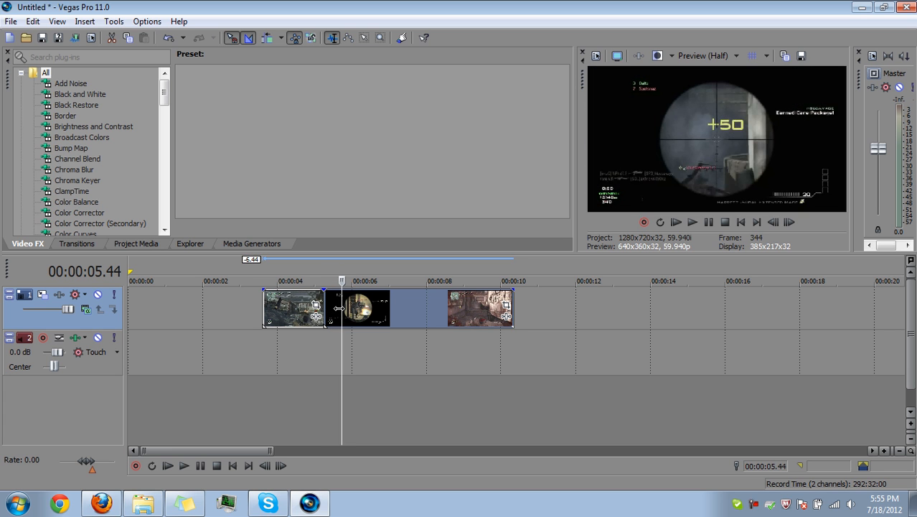
pyautogui.press('Left')
pyautogui.press('Right')
pyautogui.press('Left')
pyautogui.press('s')
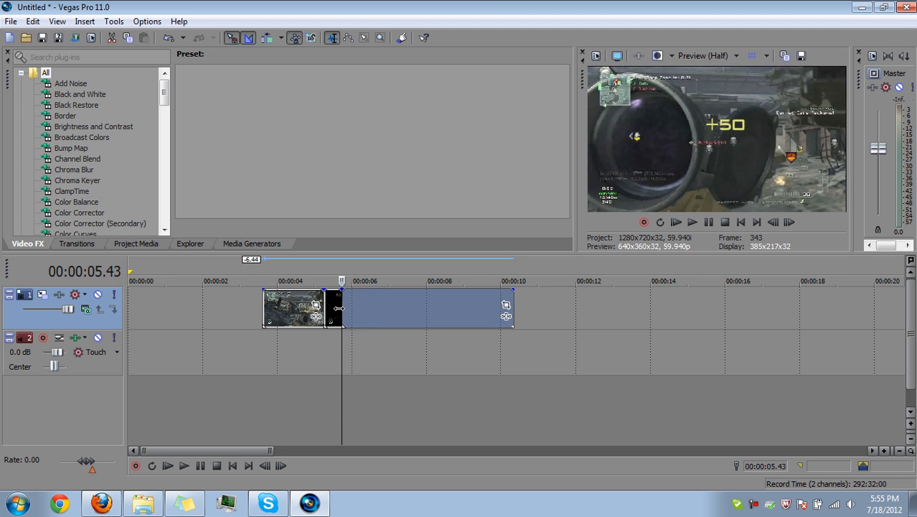
pyautogui.press('Delete')
# Step: Find the frame of the next shot frame by frame and split the second segment at about 00:00:06.15
pyautogui.press('Right')
pyautogui.press('Right')
pyautogui.press('Right')
pyautogui.press('Right')
pyautogui.press('Right')
pyautogui.press('Right')
pyautogui.press('Right')
pyautogui.press('Right')
pyautogui.press('Right')
pyautogui.press('Right')
pyautogui.press('Right')
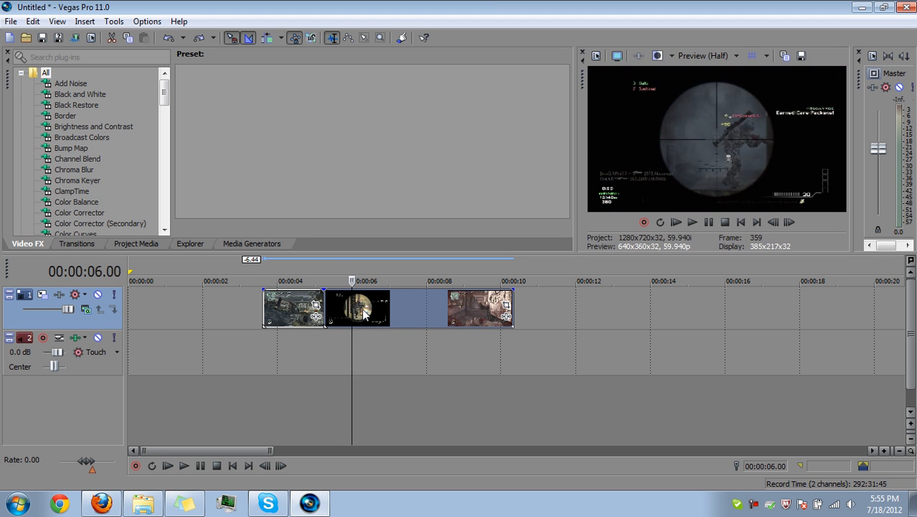
pyautogui.press('Right')
pyautogui.press('Right')
pyautogui.press('Right')
pyautogui.press('Right')
pyautogui.press('Right')
pyautogui.press('Right')
pyautogui.press('Right')
pyautogui.press('Right')
pyautogui.press('Right')
pyautogui.press('Right')
pyautogui.press('Right')
pyautogui.press('Right')
pyautogui.press('Right')
pyautogui.press('Left')
pyautogui.press('Left')
pyautogui.press('Left')
pyautogui.press('Left')
pyautogui.press('Left')
pyautogui.press('Left')
pyautogui.press('Left')
pyautogui.press('Left')
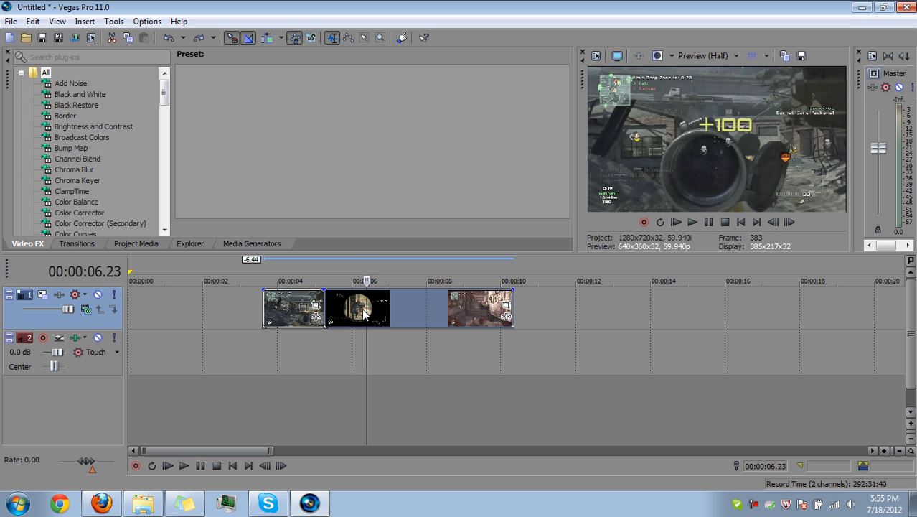
pyautogui.press('Left')
pyautogui.press('Left')
pyautogui.press('Left')
pyautogui.press('Left')
pyautogui.press('Left')
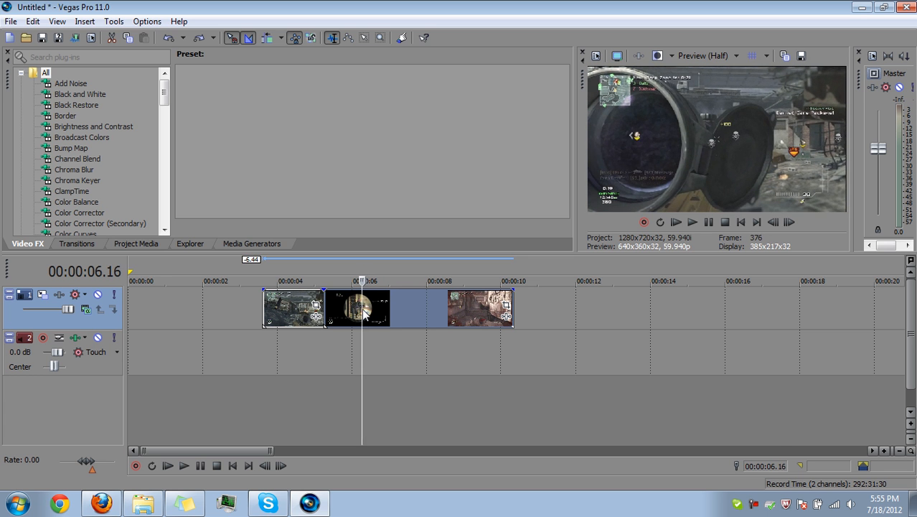
pyautogui.press('Left')
pyautogui.press('Left')
pyautogui.press('Right')
pyautogui.press('s')
# Step: Split the remaining footage at the following shots, at about 00:00:07.55 and 00:00:09.09
pyautogui.click(376, 314)
pyautogui.moveTo(376, 310); pyautogui.dragTo(430, 310)
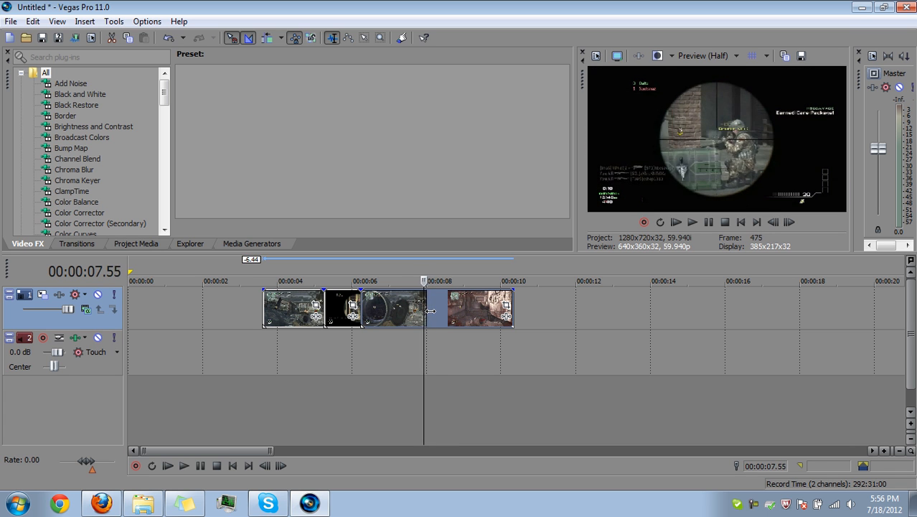
pyautogui.press('s')
pyautogui.click(443, 314)
pyautogui.moveTo(443, 309); pyautogui.dragTo(460, 307)
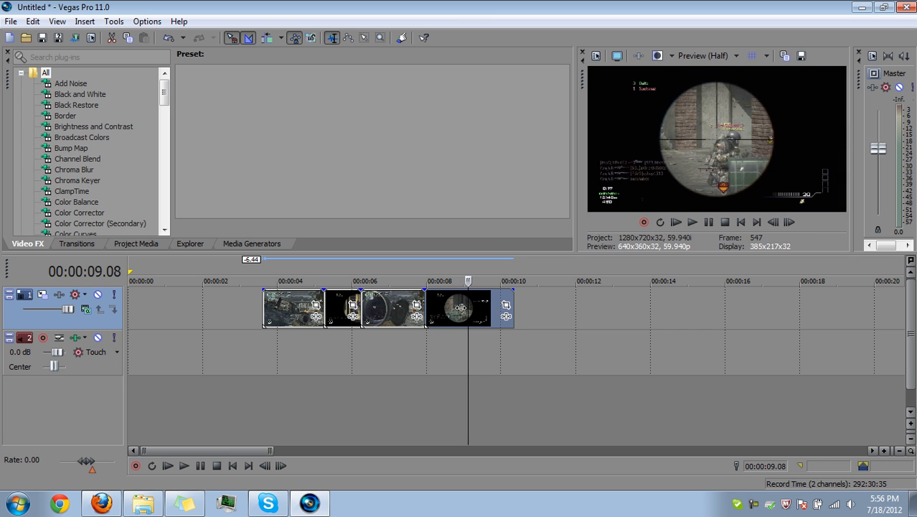
pyautogui.press('s')
pyautogui.press('Up')
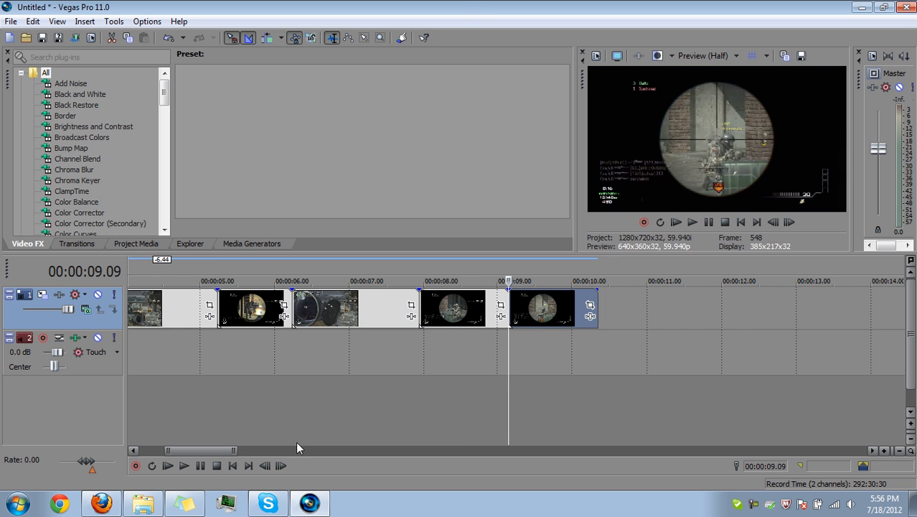
# Step: In Event Pan/Crop for the second segment, rotate the starting frame to 6.7 degrees and shrink the crop to about 988.9 × 556.3
pyautogui.moveTo(164, 452); pyautogui.dragTo(164, 448)
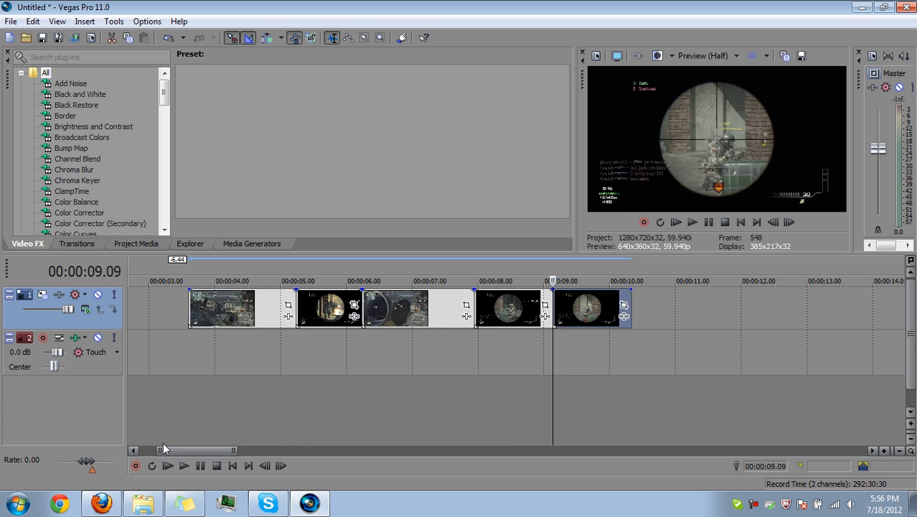
pyautogui.click(251, 324)
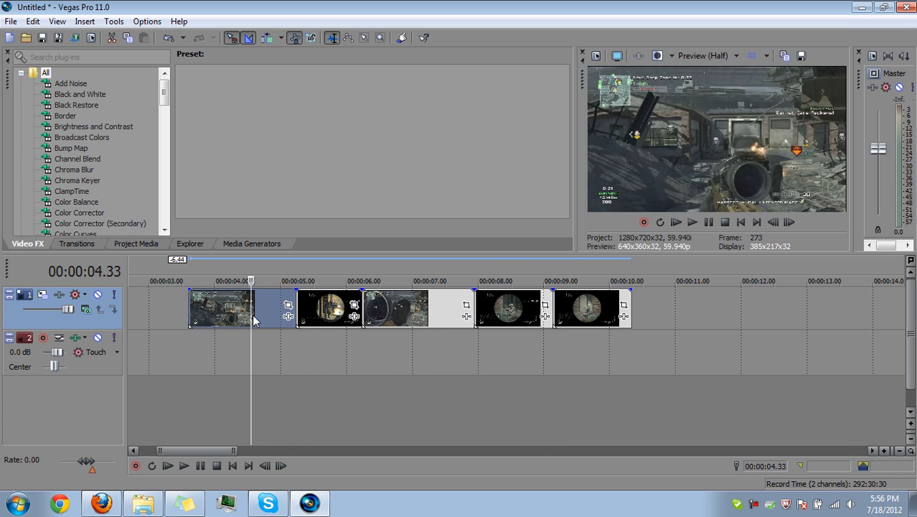
pyautogui.click(302, 318)
pyautogui.hotkey('ctrl', 'alt', 'Left')
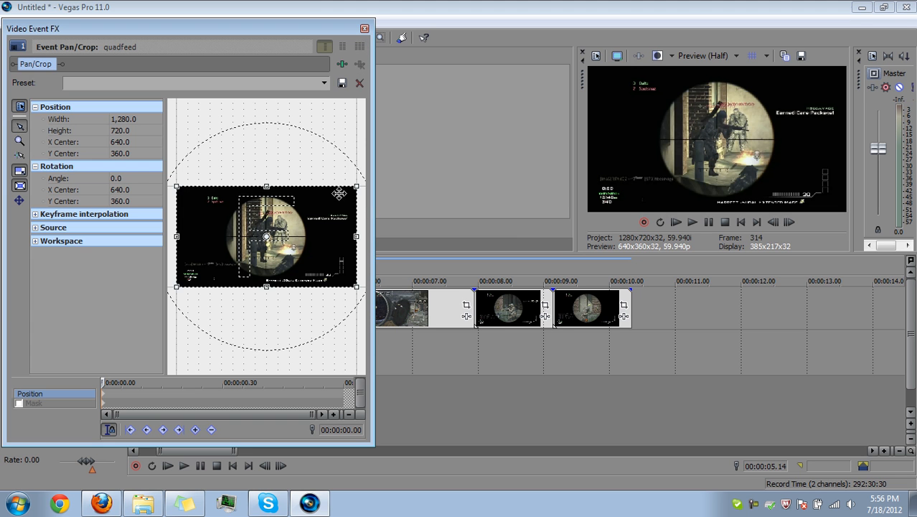
pyautogui.moveTo(345, 159); pyautogui.dragTo(339, 198)
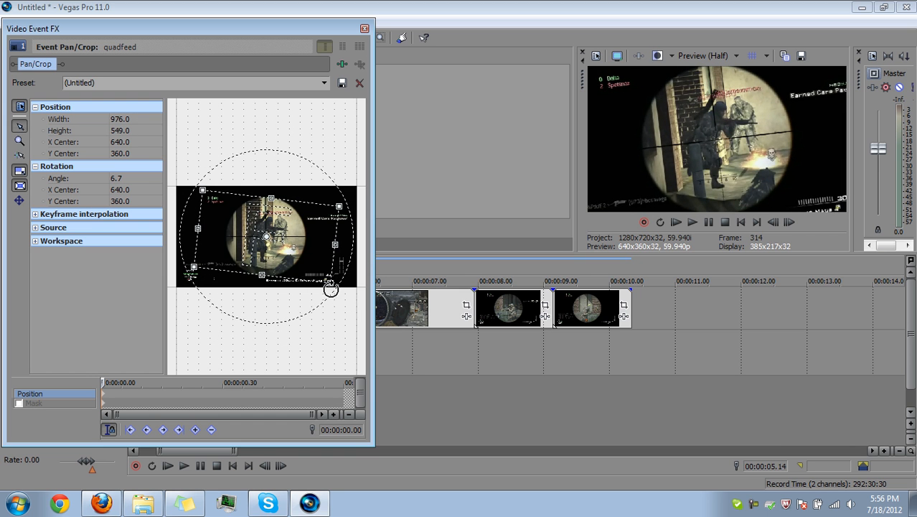
pyautogui.moveTo(203, 192); pyautogui.dragTo(203, 191)
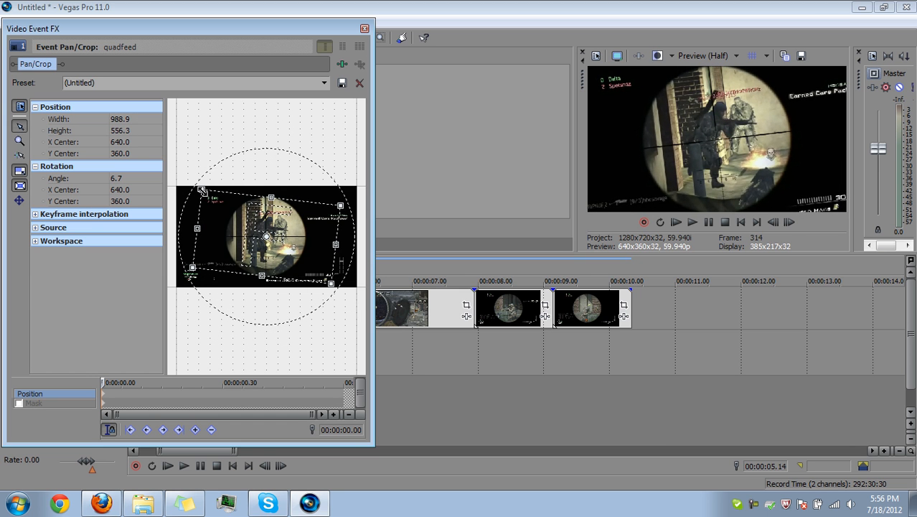
# Step: Add a Pan/Crop keyframe 00:00:00.24 into the second segment that restores the full, unrotated 1,280-wide frame
pyautogui.moveTo(308, 30); pyautogui.dragTo(190, 41)
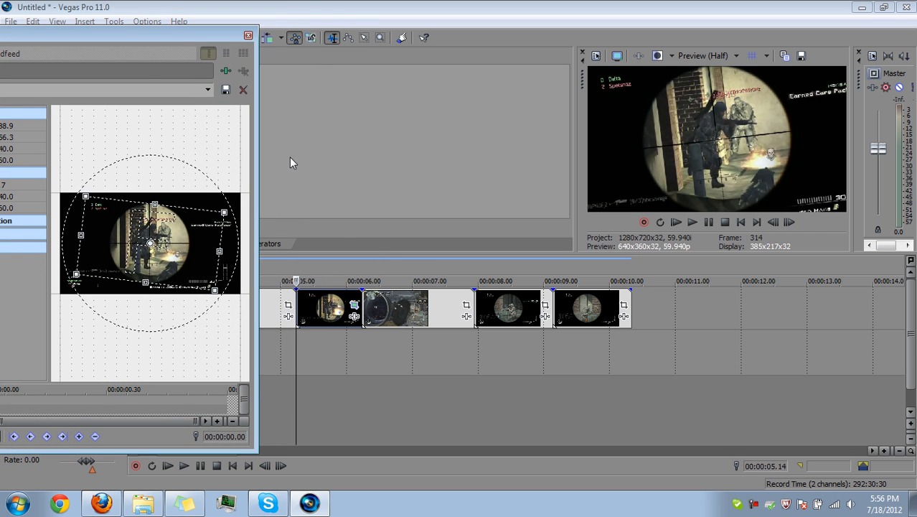
pyautogui.click(331, 301)
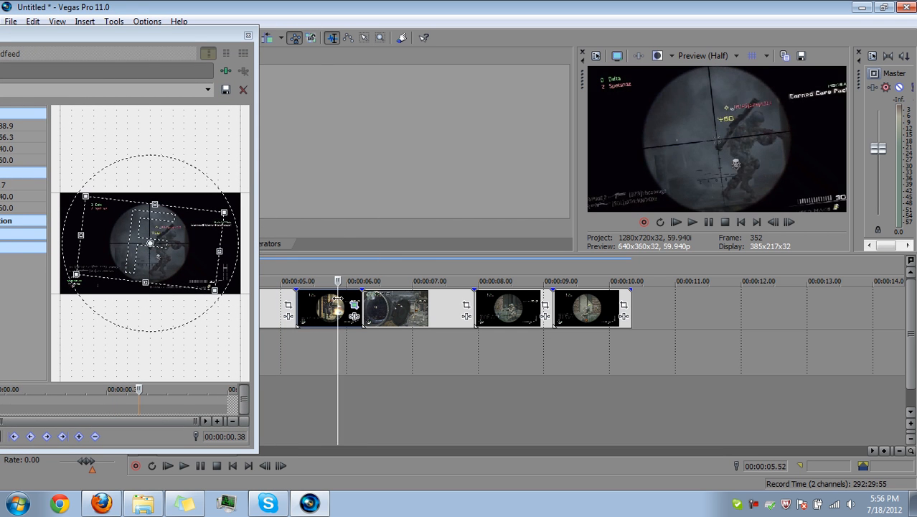
pyautogui.moveTo(327, 298); pyautogui.dragTo(323, 299)
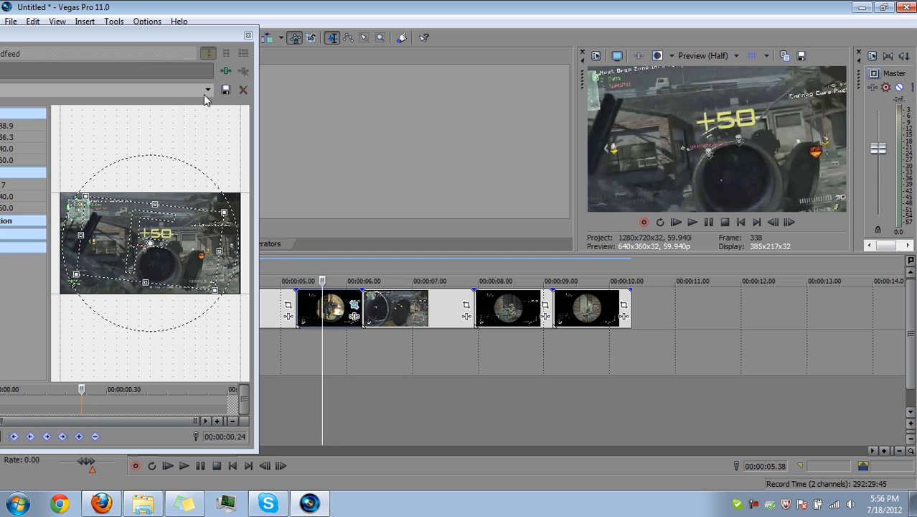
pyautogui.click(207, 89)
pyautogui.click(196, 98)
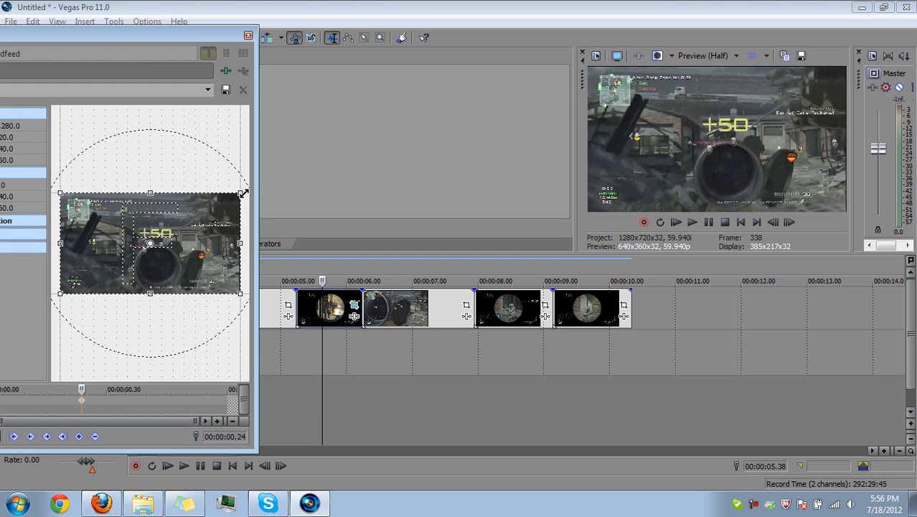
pyautogui.moveTo(241, 193); pyautogui.dragTo(239, 195)
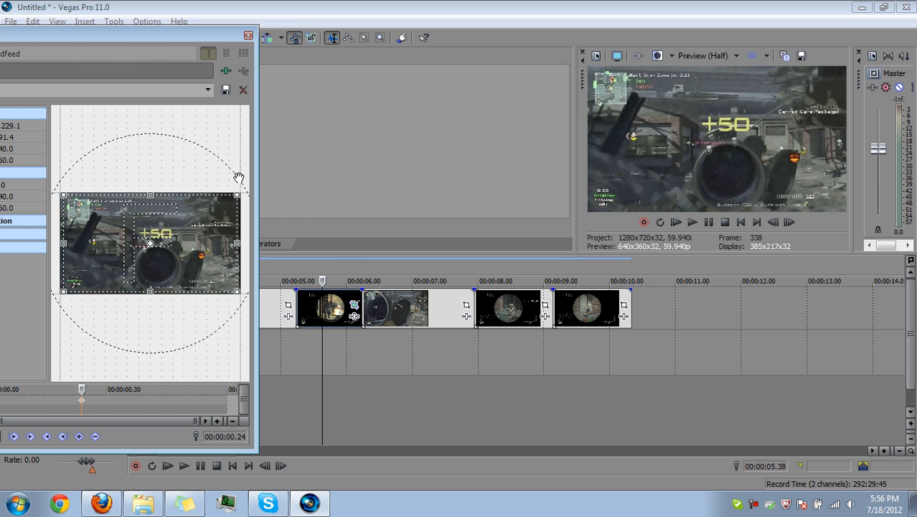
pyautogui.moveTo(235, 178); pyautogui.dragTo(233, 172)
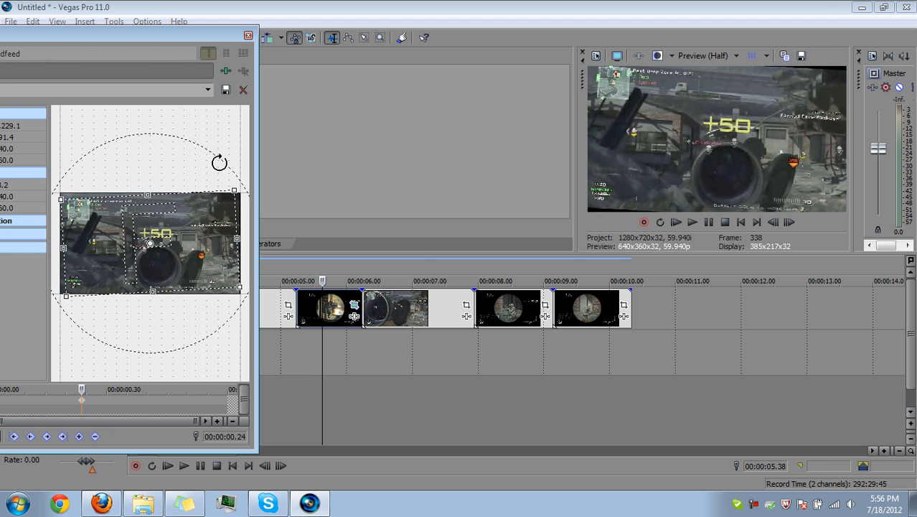
pyautogui.click(208, 90)
pyautogui.click(182, 101)
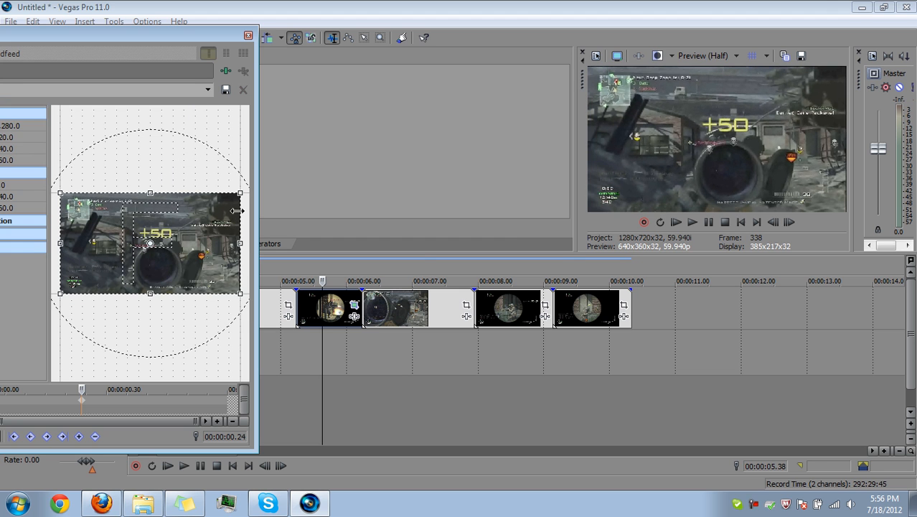
# Step: Shrink the second segment's crop at 00:00:00.24 to about 1,246.1 × 700.9 and add a default full-frame keyframe at 00:00:00.32
pyautogui.moveTo(239, 195); pyautogui.dragTo(236, 198)
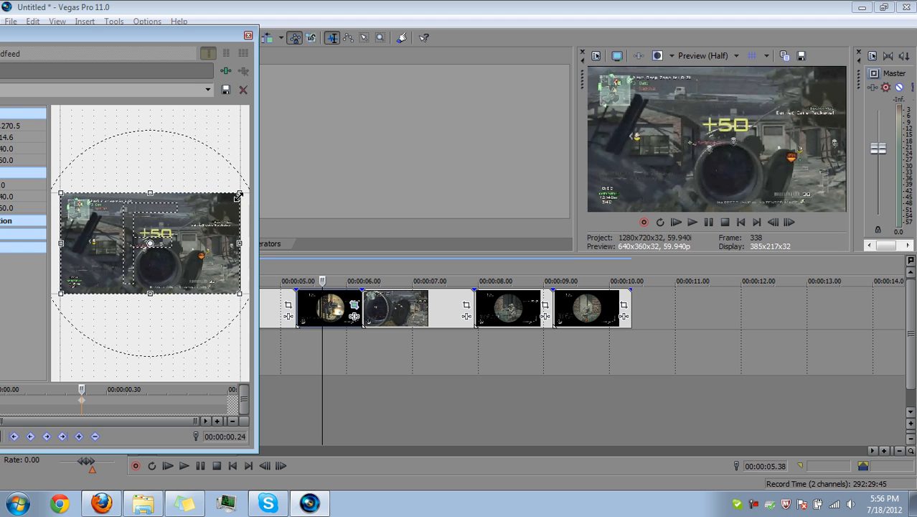
pyautogui.click(330, 315)
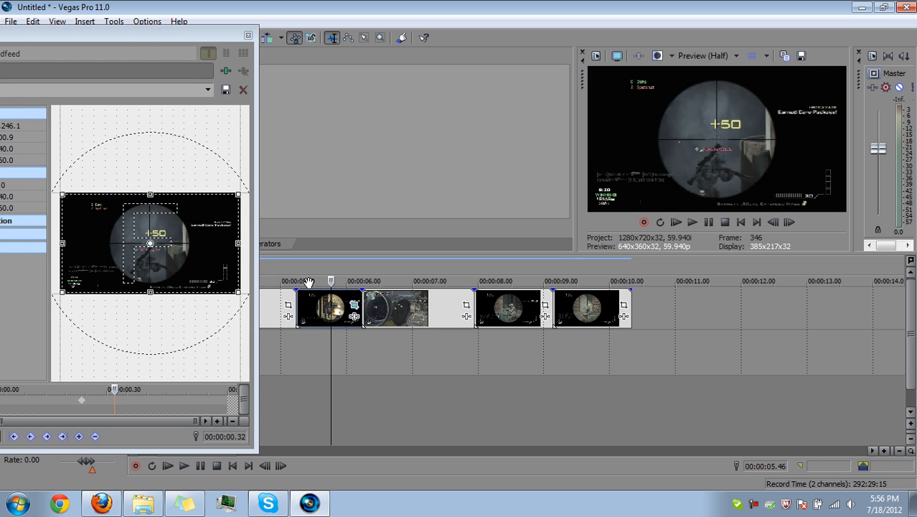
pyautogui.click(209, 89)
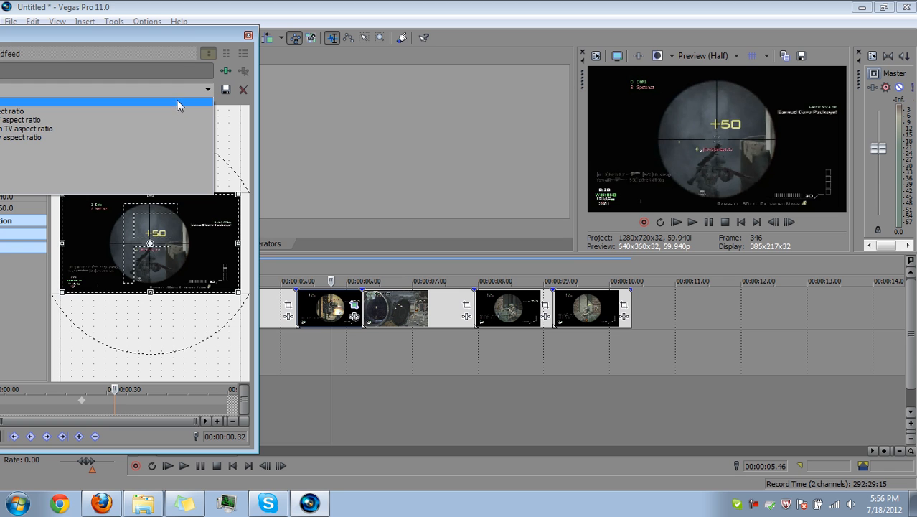
pyautogui.click(179, 102)
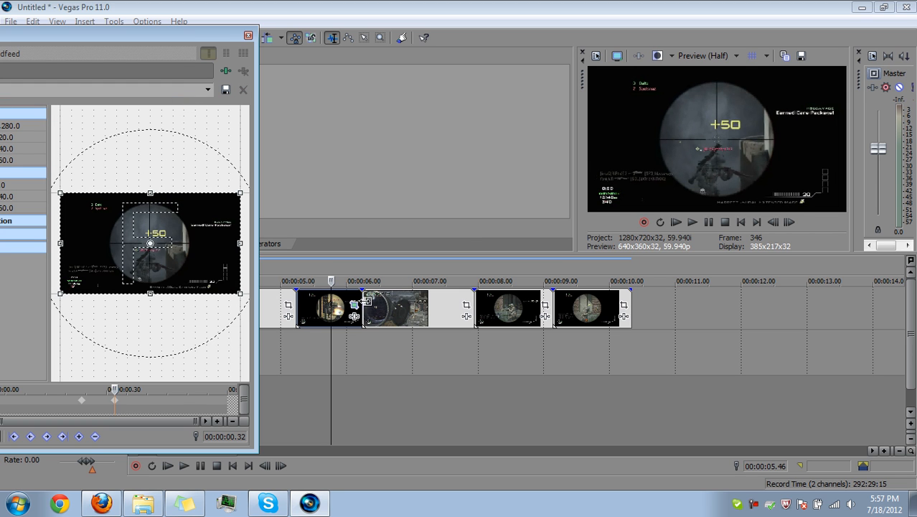
# Step: In Event Pan/Crop for the third segment, shrink the starting frame to about 1,015.5 × 571.2 and rotate it to -6.3 degrees
pyautogui.click(363, 302)
pyautogui.click(467, 306)
pyautogui.moveTo(230, 177); pyautogui.dragTo(211, 194)
pyautogui.moveTo(208, 34); pyautogui.dragTo(265, 50)
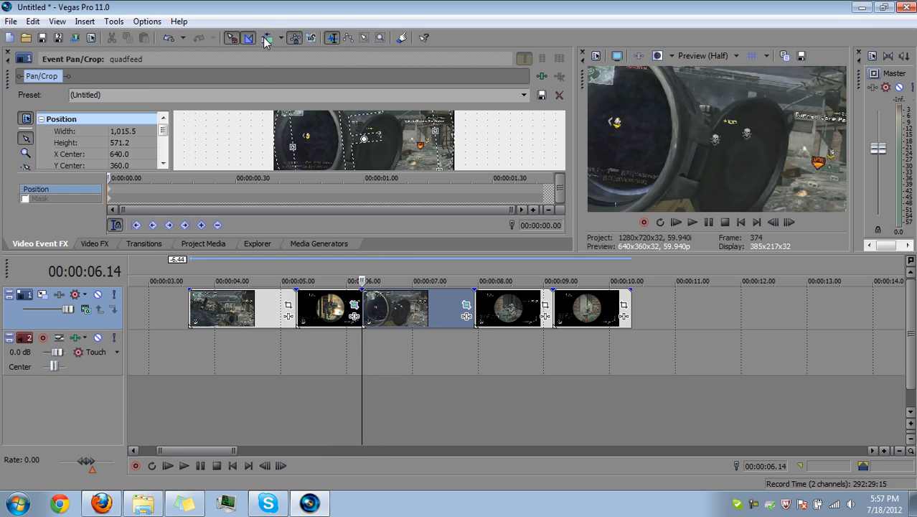
pyautogui.moveTo(12, 81); pyautogui.dragTo(29, 118)
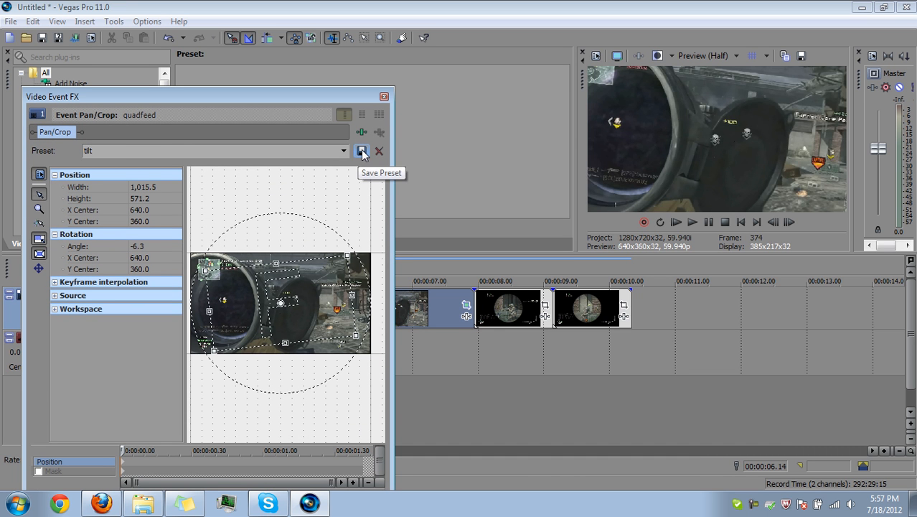
# Step: Save the third segment's starting framing as a Pan/Crop preset named tilt and apply that preset
pyautogui.click(362, 153)
pyautogui.click(344, 151)
pyautogui.click(241, 255)
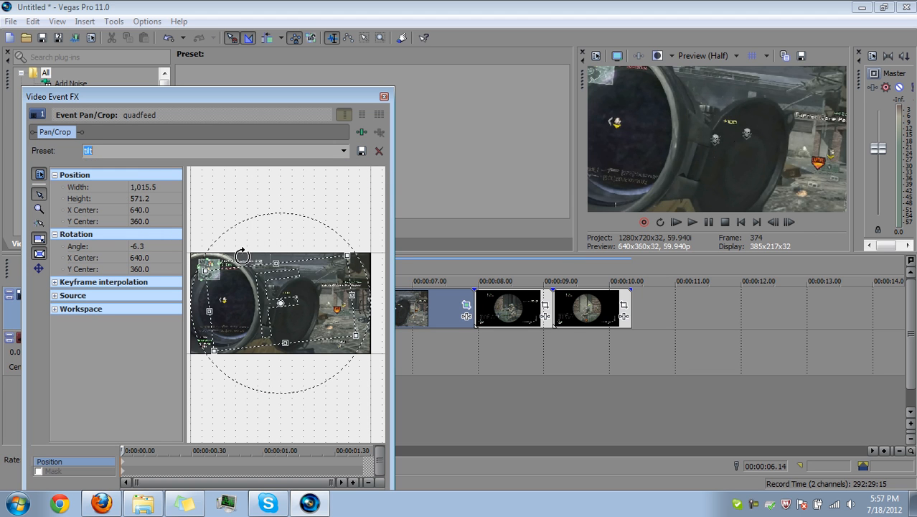
# Step: Rotate the third segment's starting frame to -5.9 degrees and add an unrotated keyframe of about 1,161.2 × 653.2 at timeline position 00:00:06.44
pyautogui.moveTo(347, 242)
pyautogui.mouseDown()
pyautogui.moveTo(355, 257)
pyautogui.moveTo(351, 238)
pyautogui.mouseUp()
pyautogui.moveTo(318, 102); pyautogui.dragTo(224, 105)
pyautogui.click(394, 314)
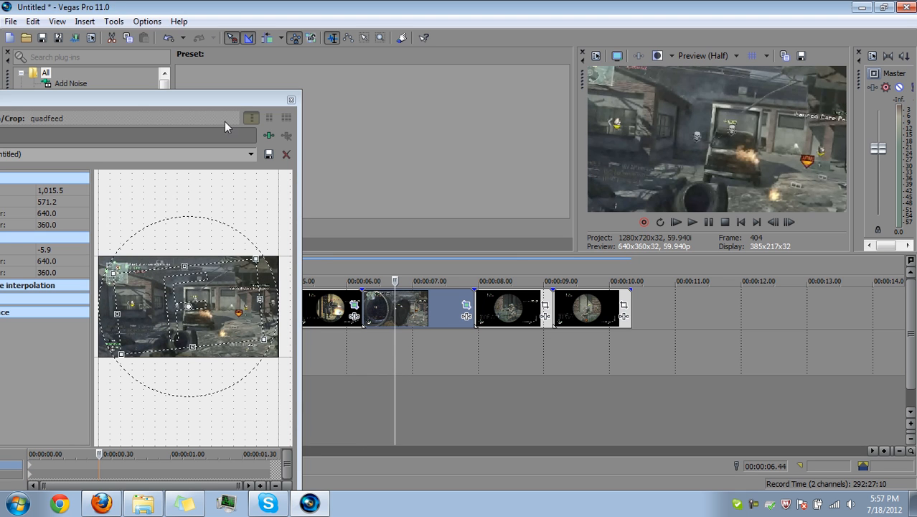
pyautogui.click(251, 155)
pyautogui.click(237, 164)
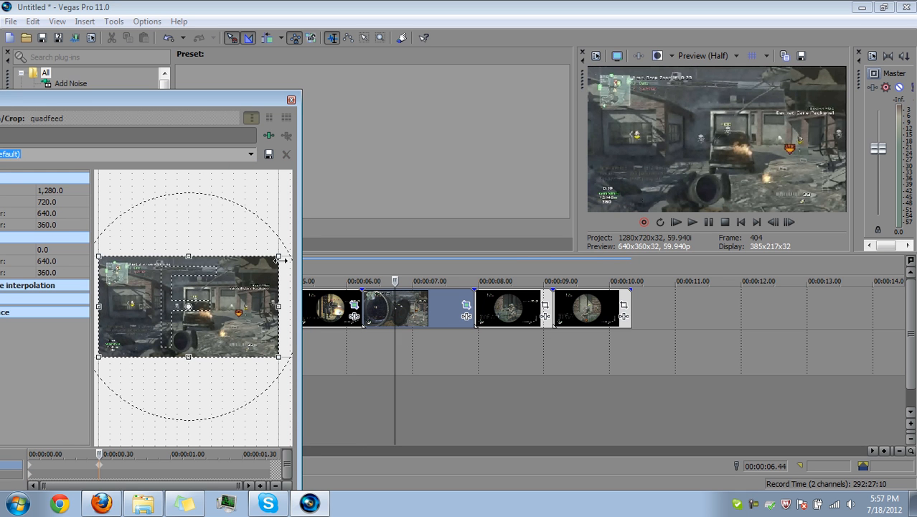
pyautogui.moveTo(279, 259); pyautogui.dragTo(275, 262)
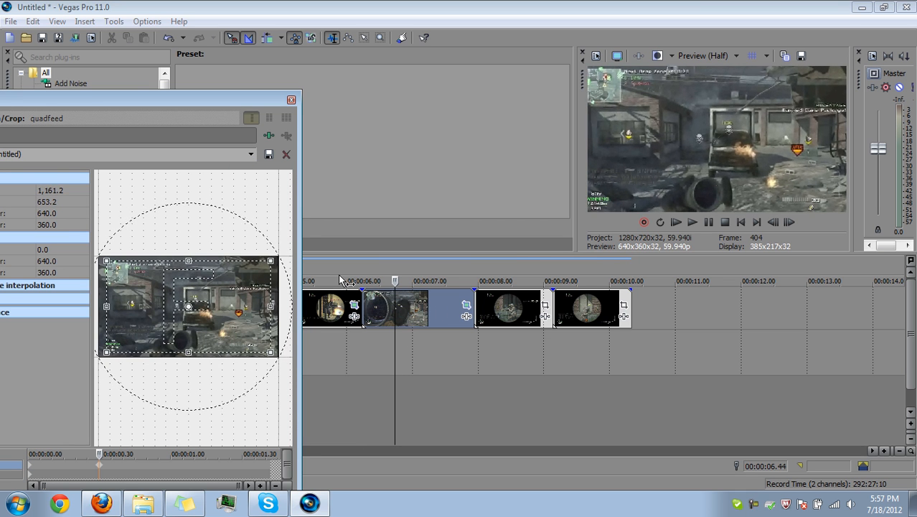
# Step: Add a keyframe with the default full frame to the third segment at timeline position 00:00:06.54 and close Event Pan/Crop
pyautogui.click(406, 313)
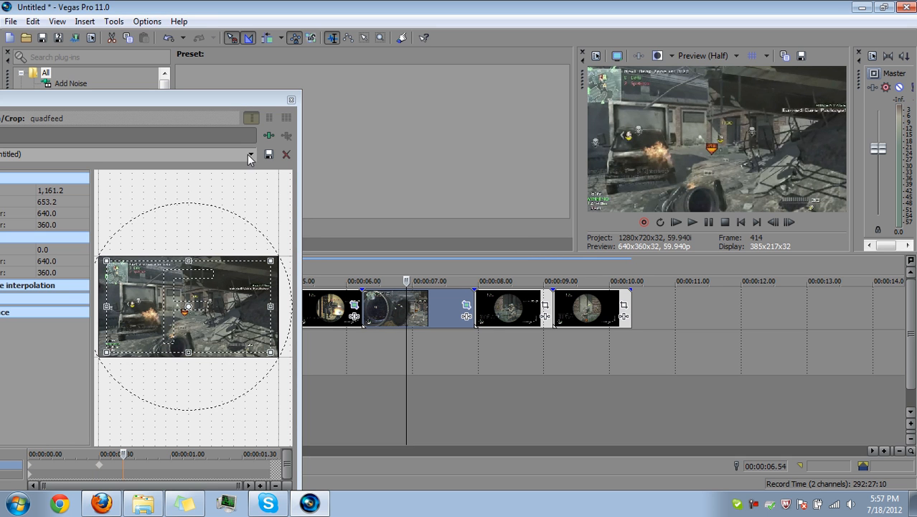
pyautogui.click(248, 158)
pyautogui.click(240, 167)
pyautogui.click(290, 100)
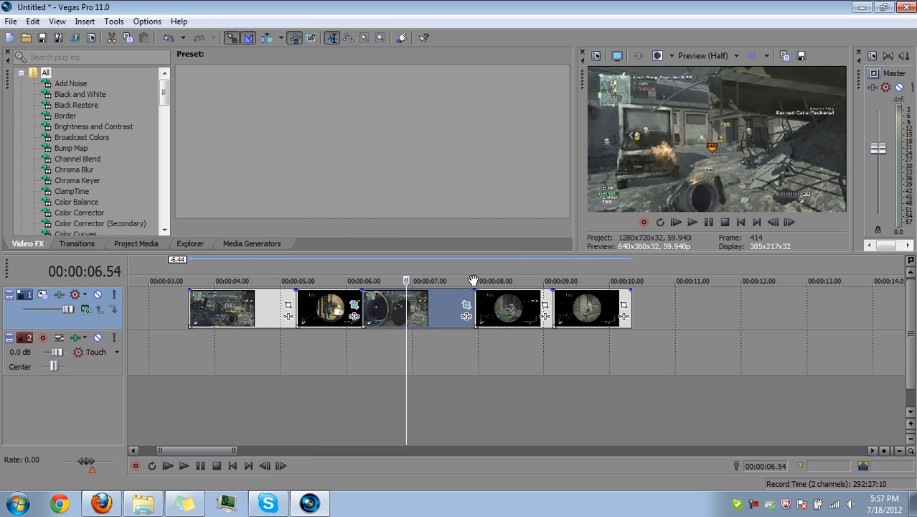
# Step: In Event Pan/Crop for the fourth segment, rotate the starting frame to about 3.2 degrees and shrink it to about 1,113.2 × 626.2
pyautogui.click(473, 305)
pyautogui.click(547, 309)
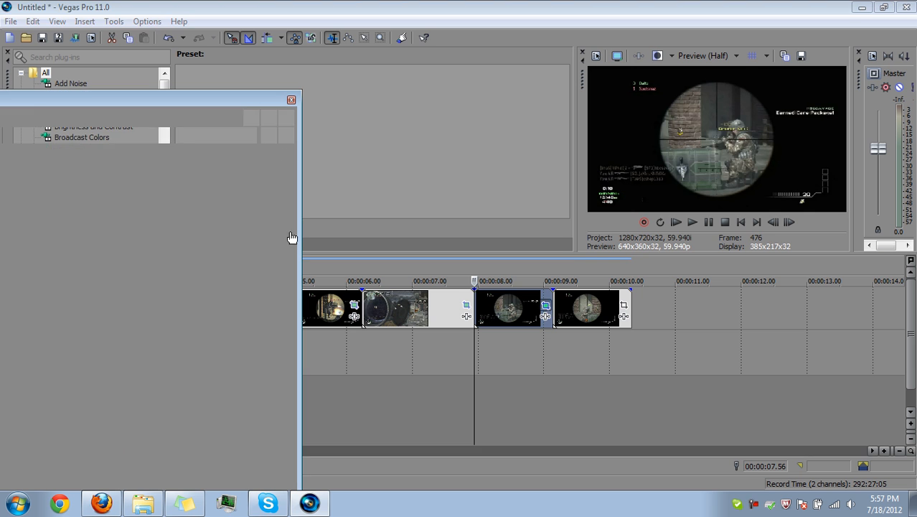
pyautogui.moveTo(210, 210); pyautogui.dragTo(231, 214)
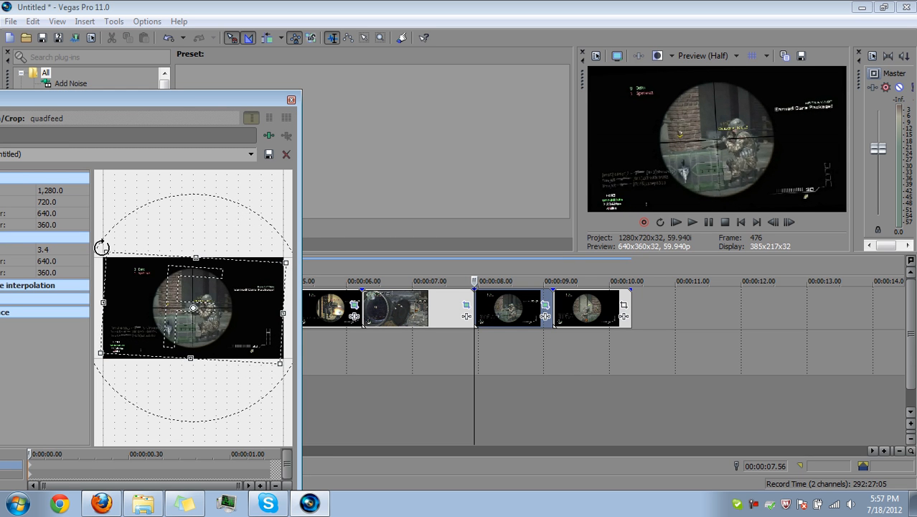
pyautogui.moveTo(103, 251); pyautogui.dragTo(116, 259)
# Step: Add an unrotated keyframe to the fourth segment at timeline position 00:00:08.25 with the crop shrunk to about 1,144.2 × 643.6
pyautogui.click(508, 314)
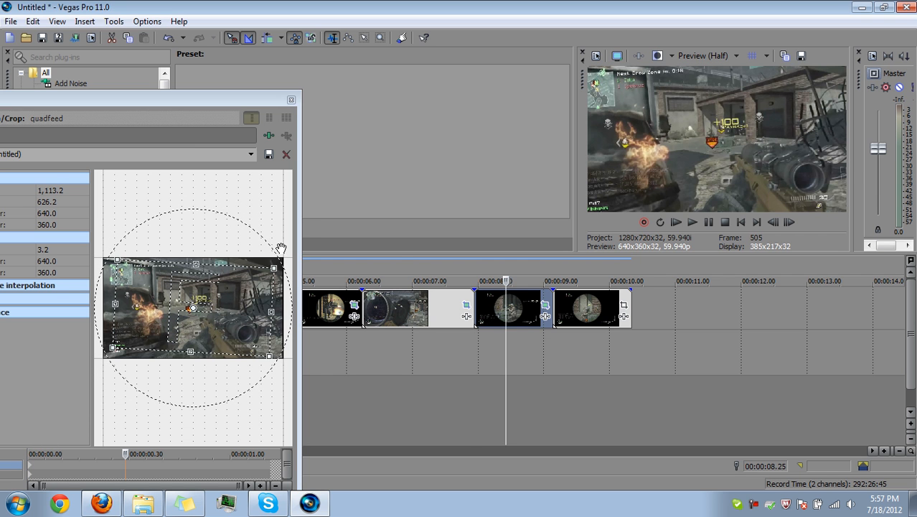
pyautogui.click(250, 154)
pyautogui.click(235, 168)
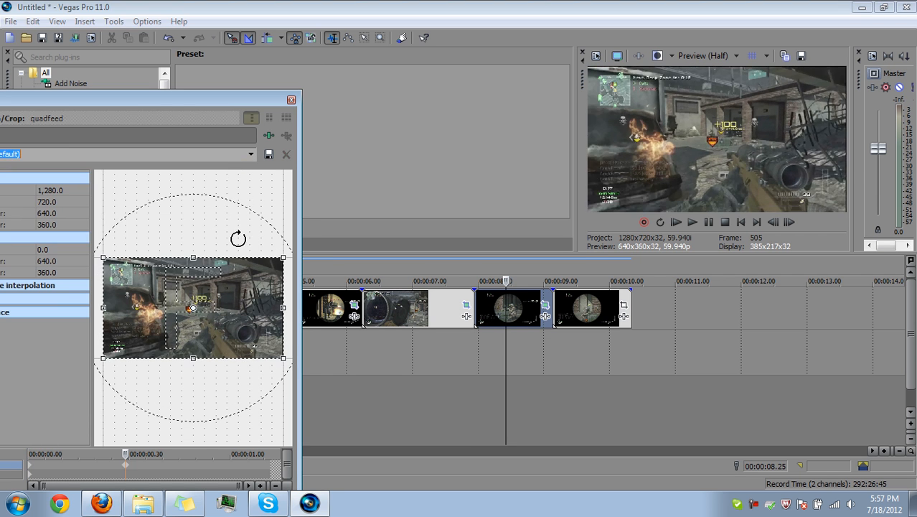
pyautogui.moveTo(274, 248); pyautogui.dragTo(280, 267)
pyautogui.click(251, 153)
pyautogui.click(239, 164)
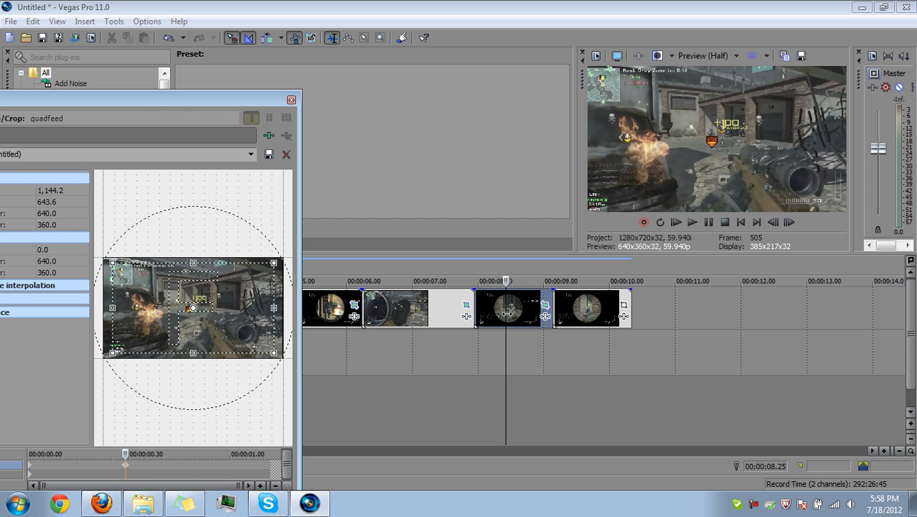
# Step: Add a default full-frame keyframe to the fourth segment at timeline position 00:00:08.32 and close Event Pan/Crop
pyautogui.click(513, 312)
pyautogui.click(251, 155)
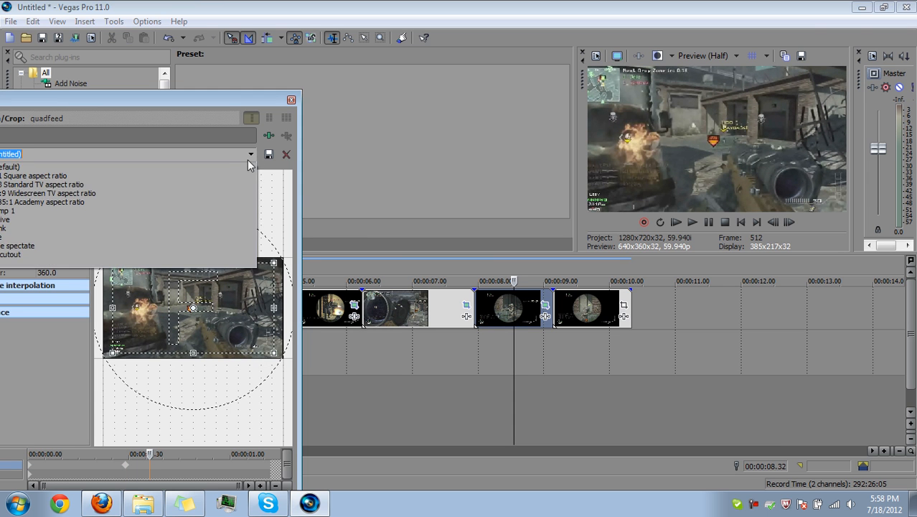
pyautogui.click(237, 165)
pyautogui.click(291, 100)
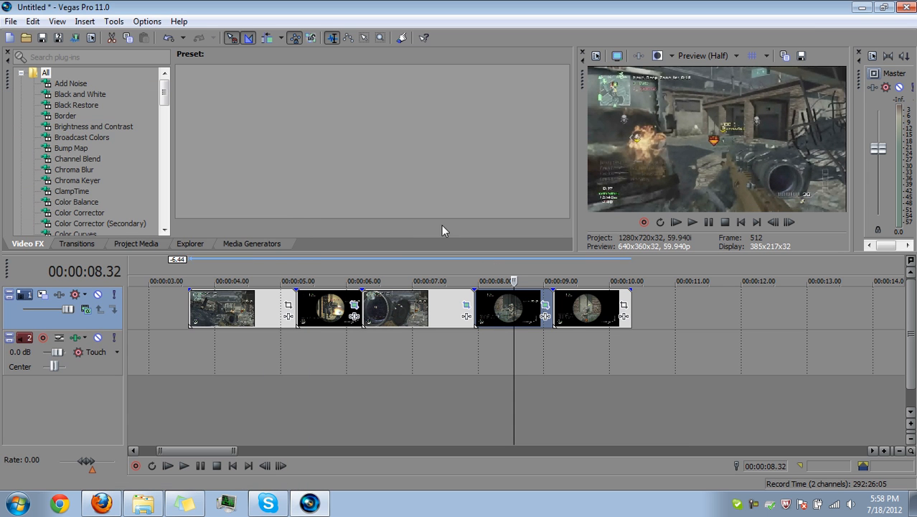
# Step: In Event Pan/Crop for the last segment, rotate the starting frame to -3.7 degrees and shrink it to about 1,101.8 × 619.8
pyautogui.click(559, 307)
pyautogui.click(624, 305)
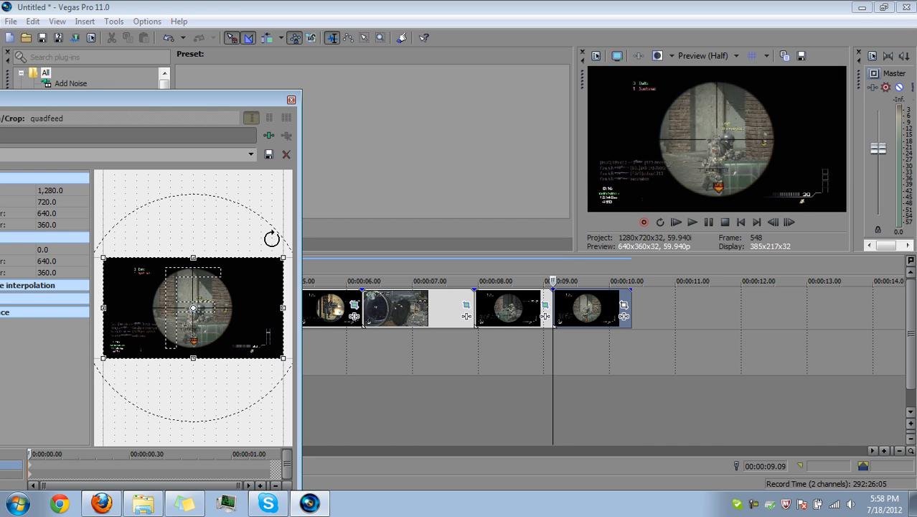
pyautogui.moveTo(272, 237); pyautogui.dragTo(266, 259)
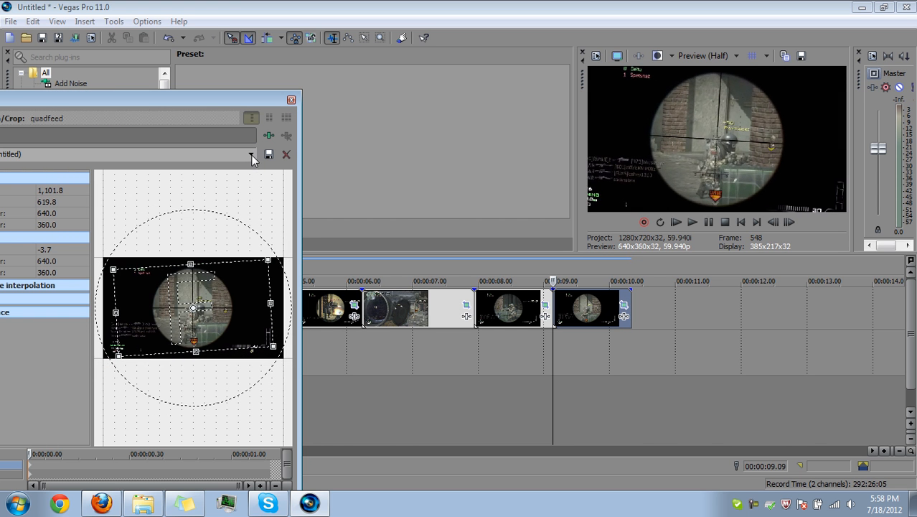
# Step: Add an unrotated keyframe to the last segment at timeline position 00:00:09.42 with the crop shrunk to about 1,195.1 × 672.3
pyautogui.click(588, 309)
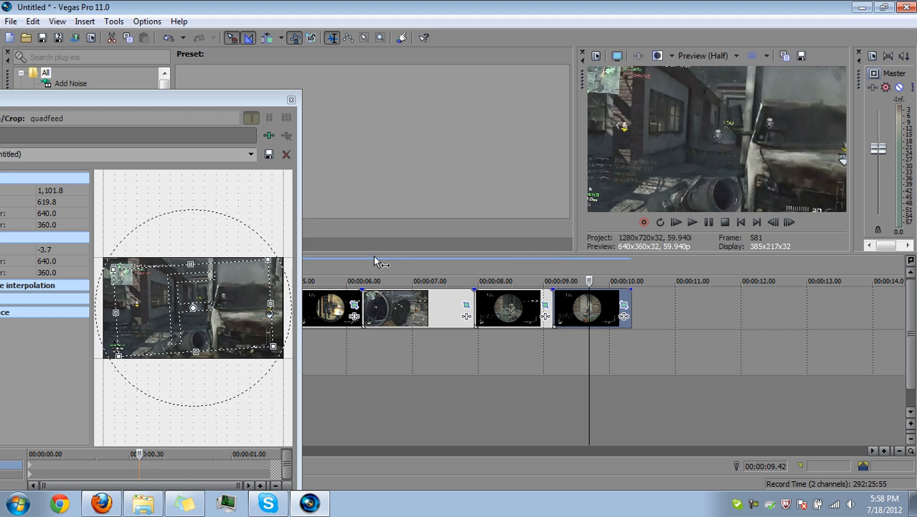
pyautogui.click(251, 153)
pyautogui.click(233, 176)
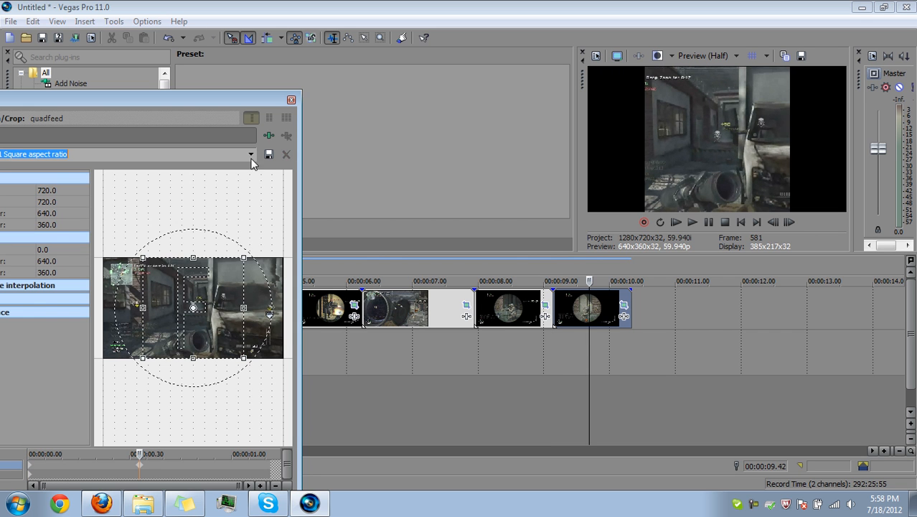
pyautogui.click(252, 154)
pyautogui.click(234, 163)
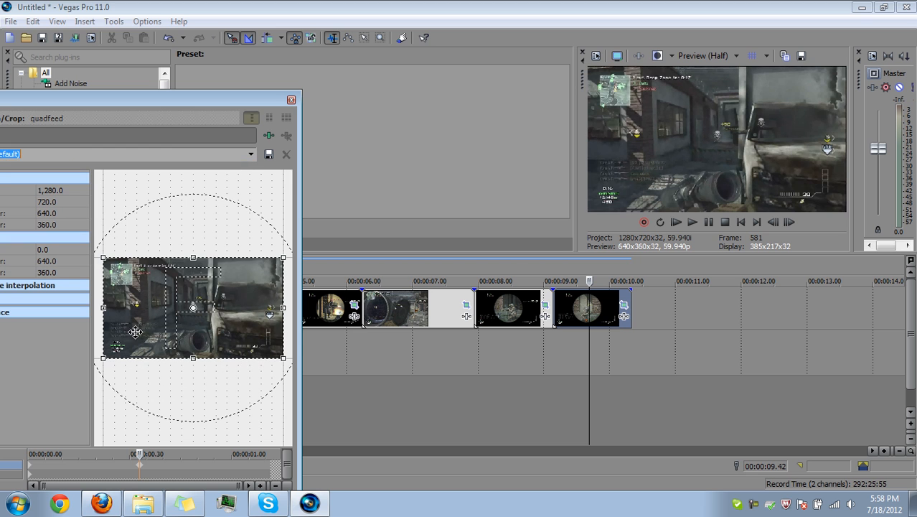
pyautogui.moveTo(283, 256); pyautogui.dragTo(279, 259)
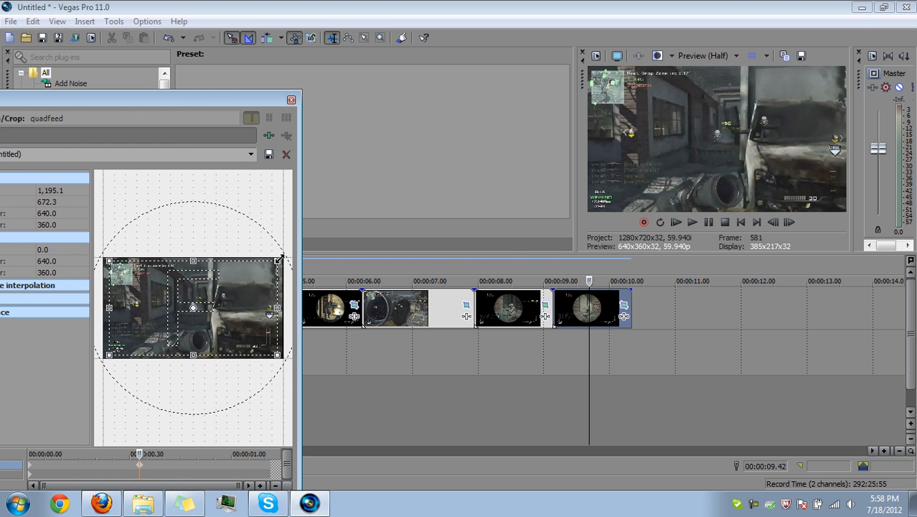
# Step: Add a default full-frame keyframe to the last segment at timeline position 00:00:09.44 and close Event Pan/Crop
pyautogui.click(592, 313)
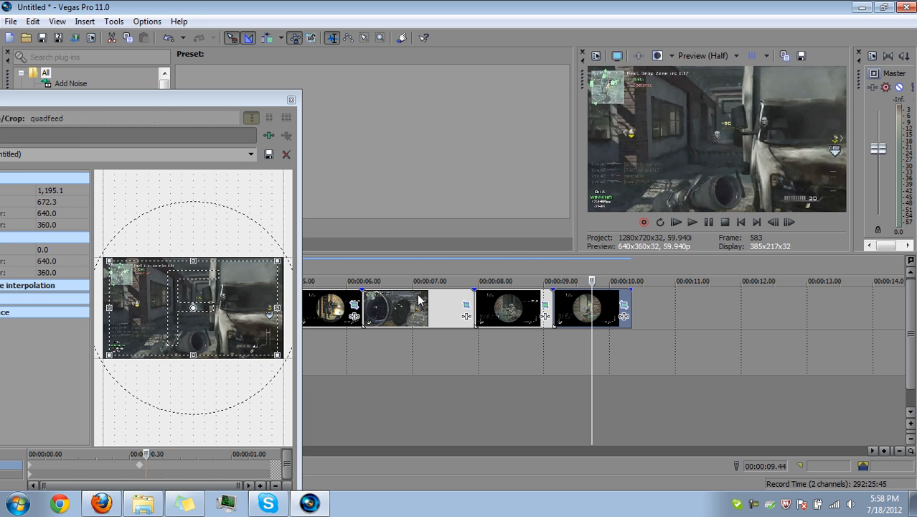
pyautogui.click(251, 154)
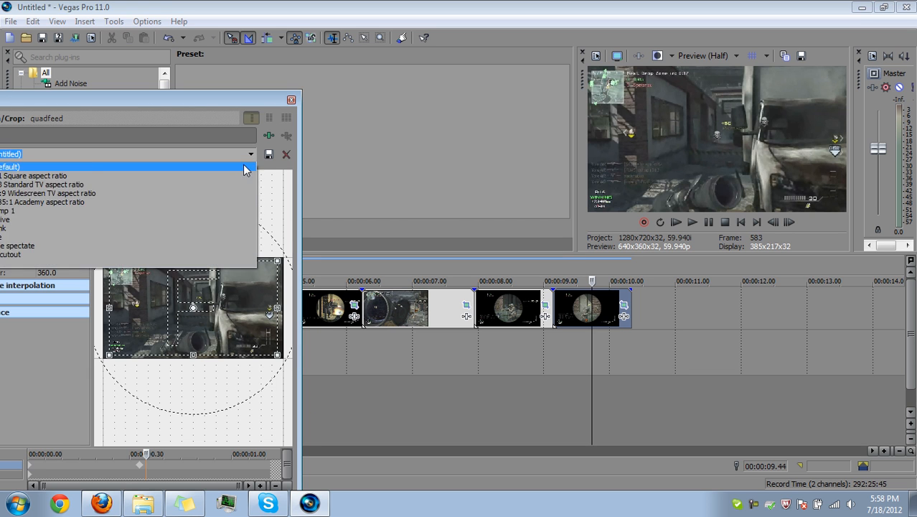
pyautogui.click(230, 163)
pyautogui.click(290, 100)
# Step: Play back the edited segments from just before the clip, at about 00:00:03.23, to review the zoom and rotation effects
pyautogui.moveTo(652, 380); pyautogui.dragTo(174, 381)
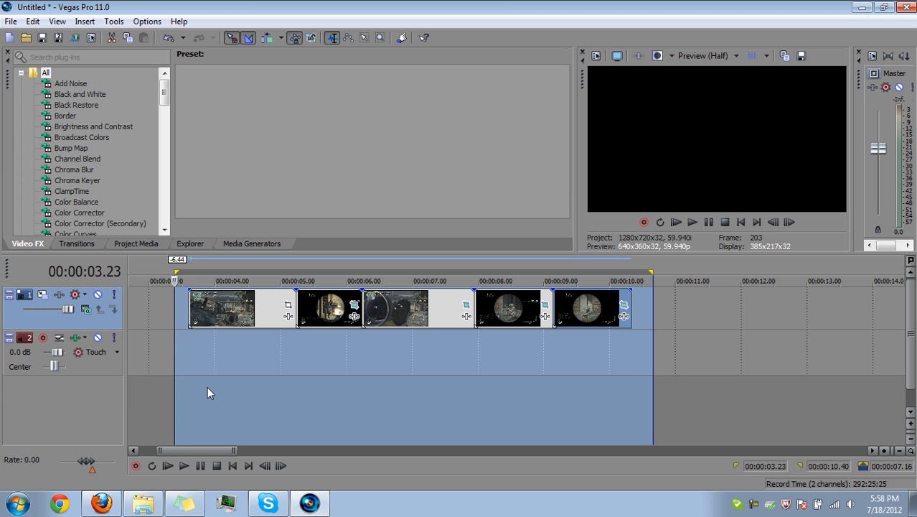
pyautogui.press('Escape')
pyautogui.press('space')
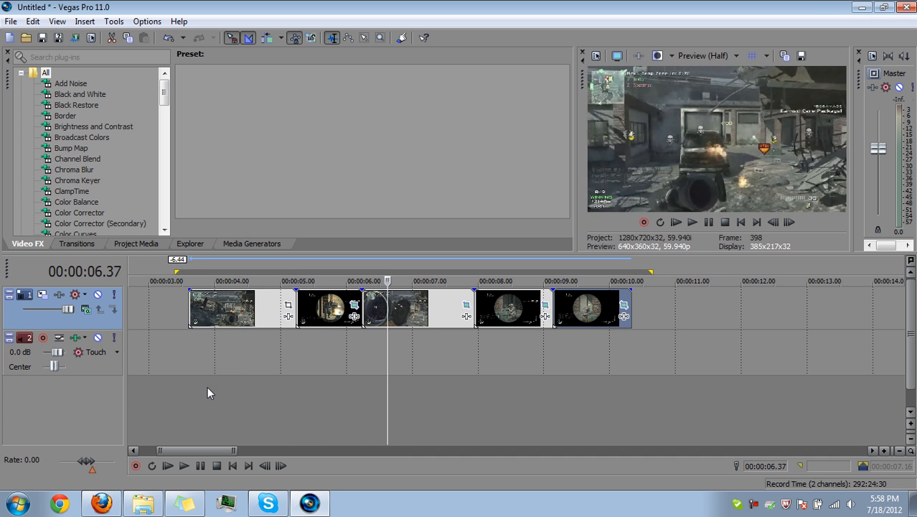
pyautogui.press('space')
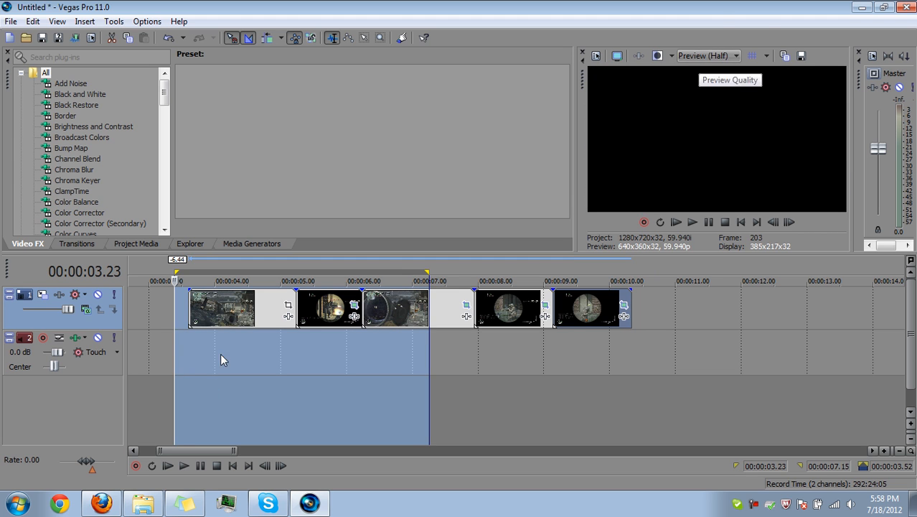
pyautogui.click(176, 358)
pyautogui.press('space')
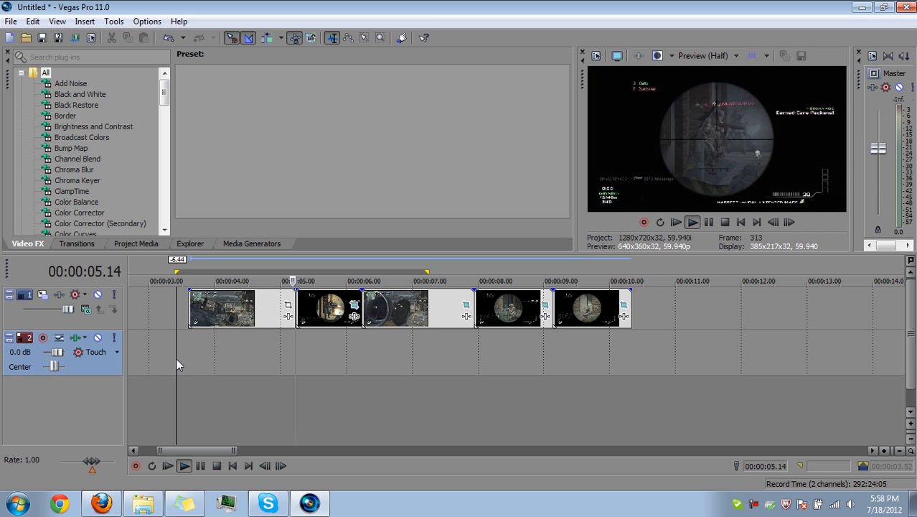
# Step: In Event Pan/Crop, shift the two later keyframes of the second and third segments closer to their starts
pyautogui.press('Return')
pyautogui.click(302, 318)
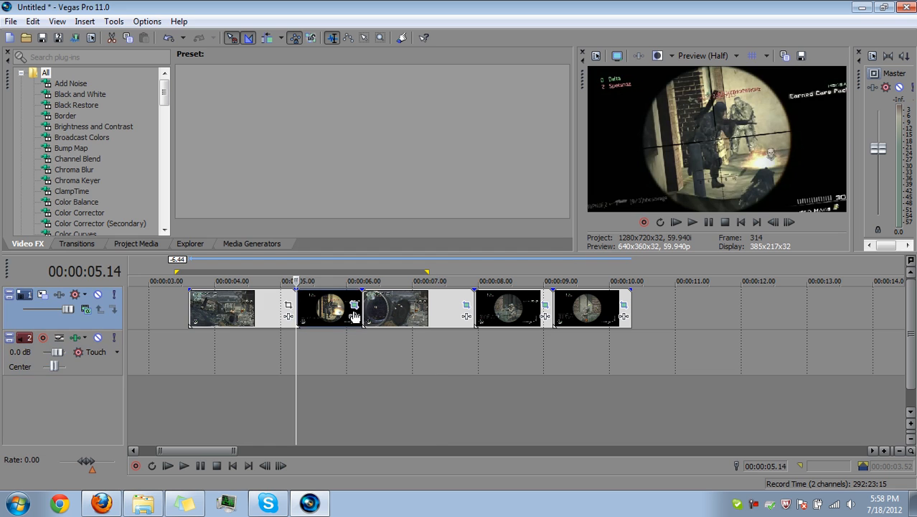
pyautogui.click(354, 307)
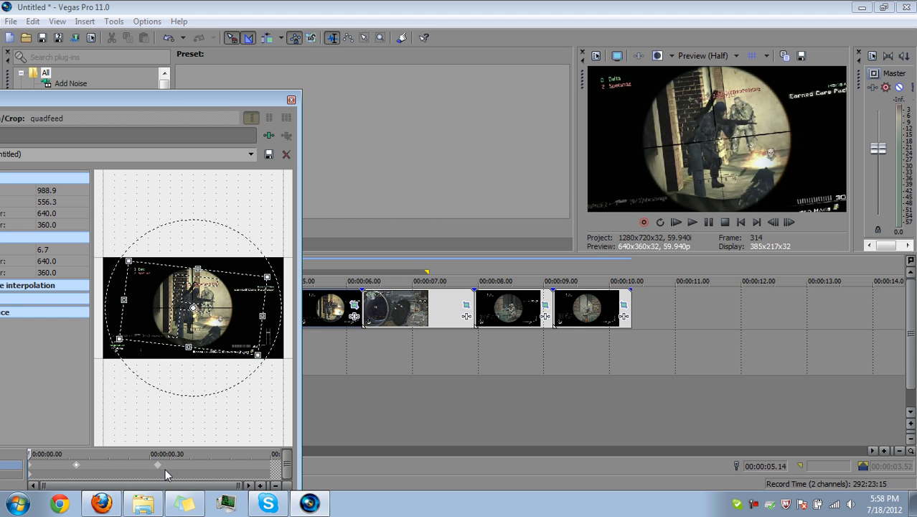
pyautogui.click(291, 101)
pyautogui.click(466, 305)
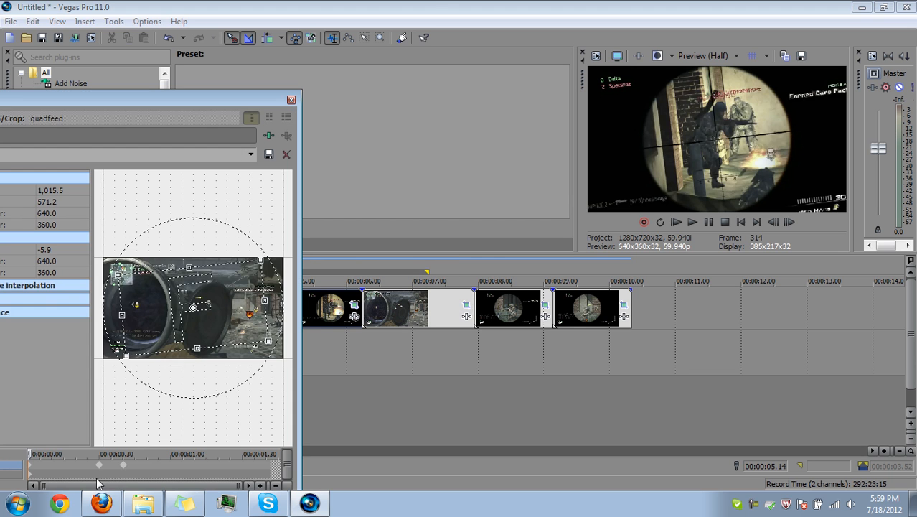
pyautogui.click(82, 468)
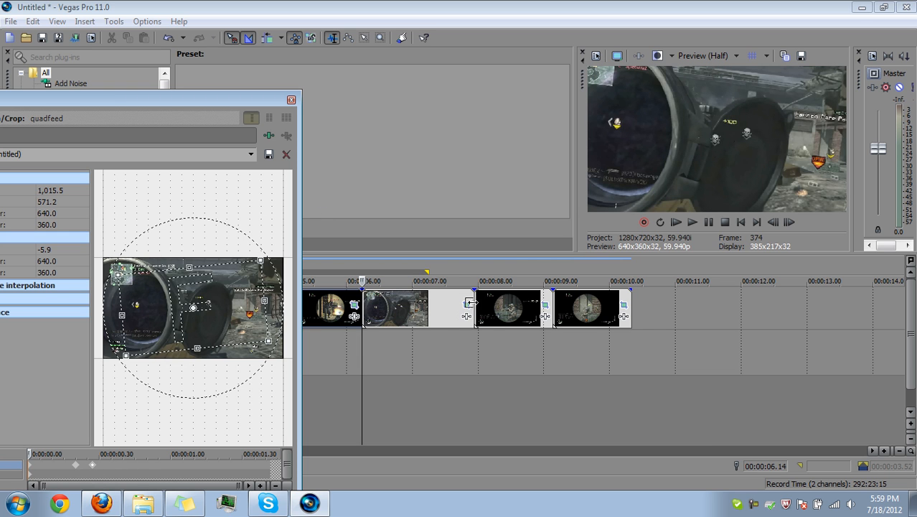
# Step: Shift the fourth segment's middle Pan/Crop keyframe to 00:00:08.09, move its end keyframe and the last segment's keyframes earlier, and close Event Pan/Crop
pyautogui.click(546, 305)
pyautogui.moveTo(124, 466); pyautogui.dragTo(71, 466)
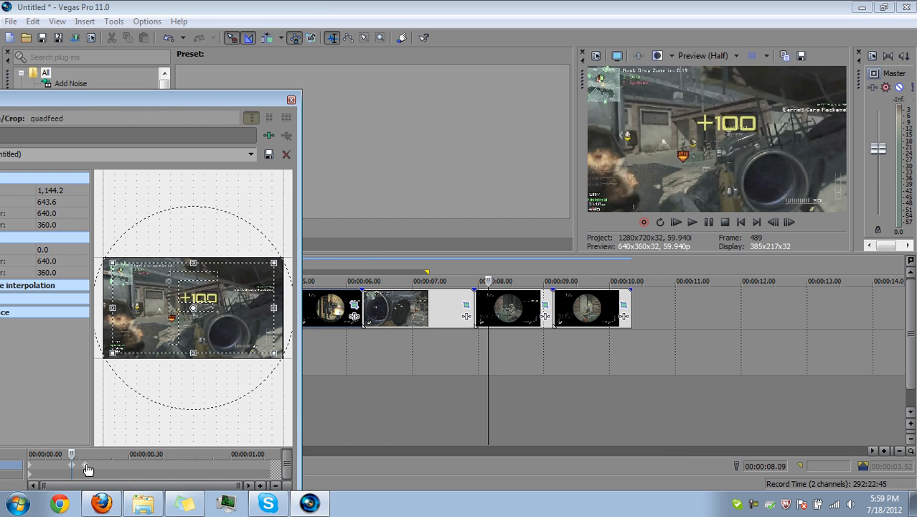
pyautogui.click(621, 307)
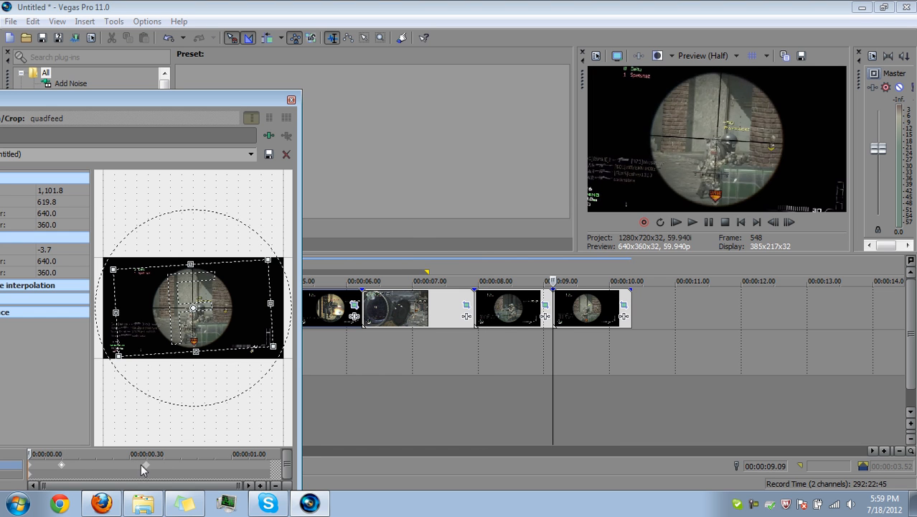
pyautogui.click(290, 99)
# Step: Set the video preview quality to Preview (Quarter)
pyautogui.click(698, 57)
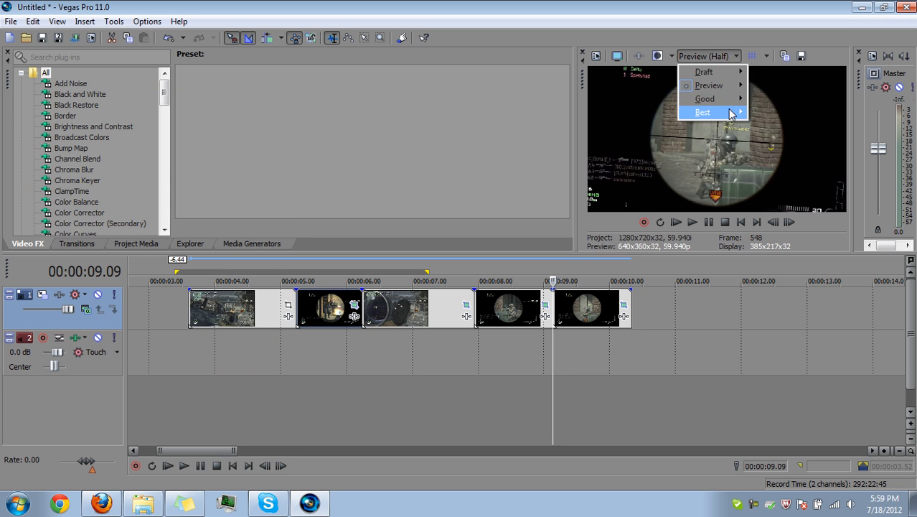
pyautogui.moveTo(719, 87)
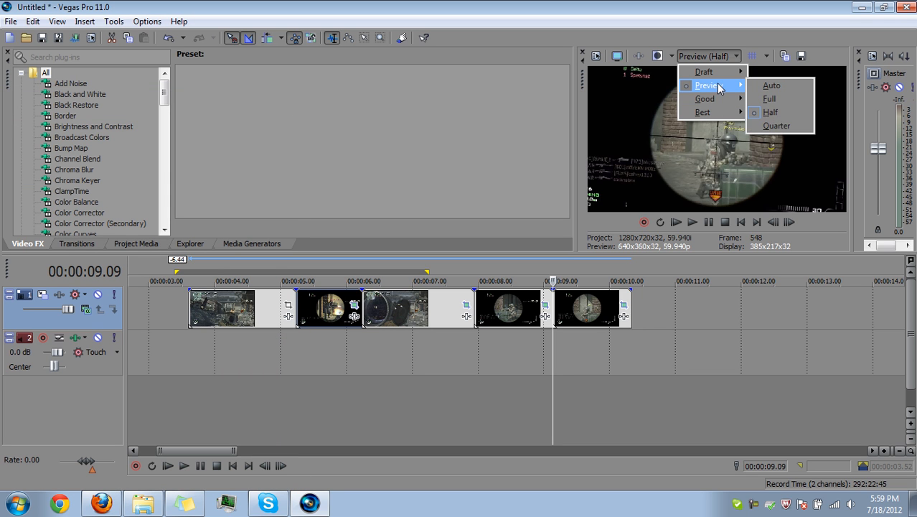
pyautogui.click(777, 126)
# Step: Select the time range spanning all segments and play it back from the clip's start at 00:00:03.36
pyautogui.moveTo(643, 371); pyautogui.dragTo(187, 359)
pyautogui.click(186, 358)
pyautogui.press('space')
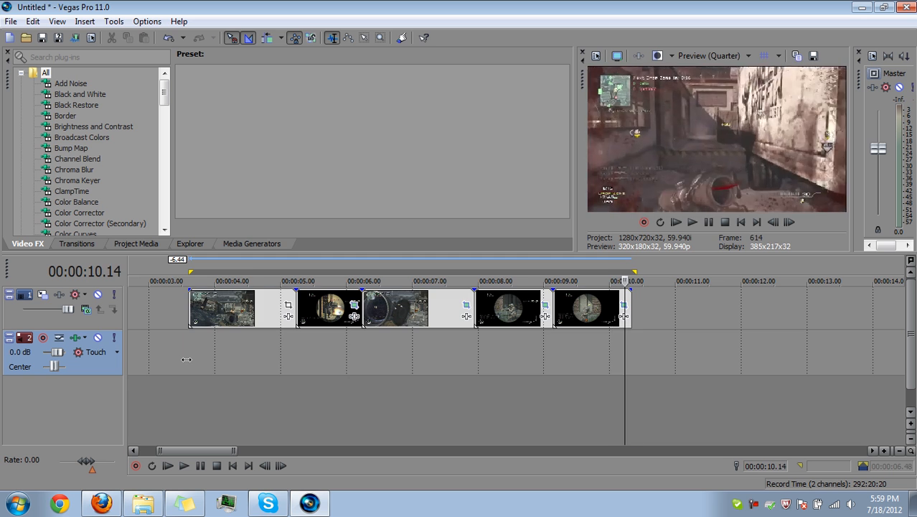
pyautogui.click(187, 357)
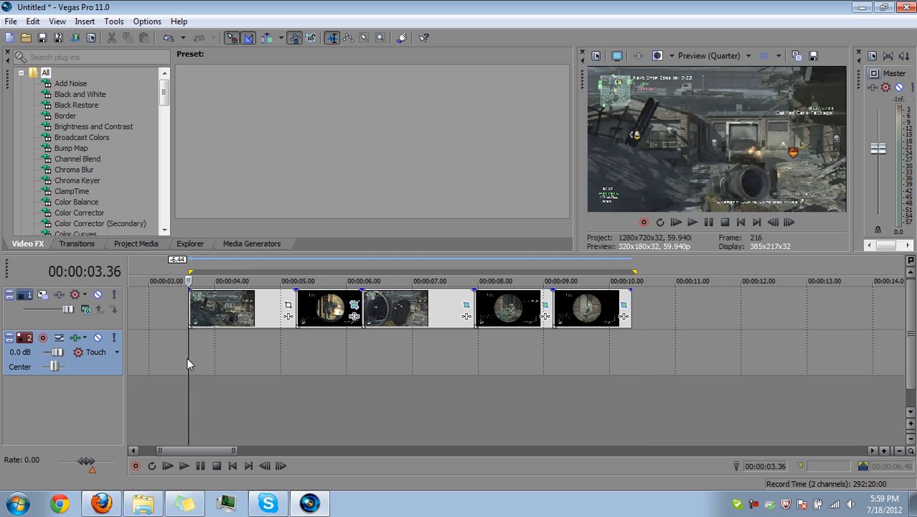
pyautogui.press('space')
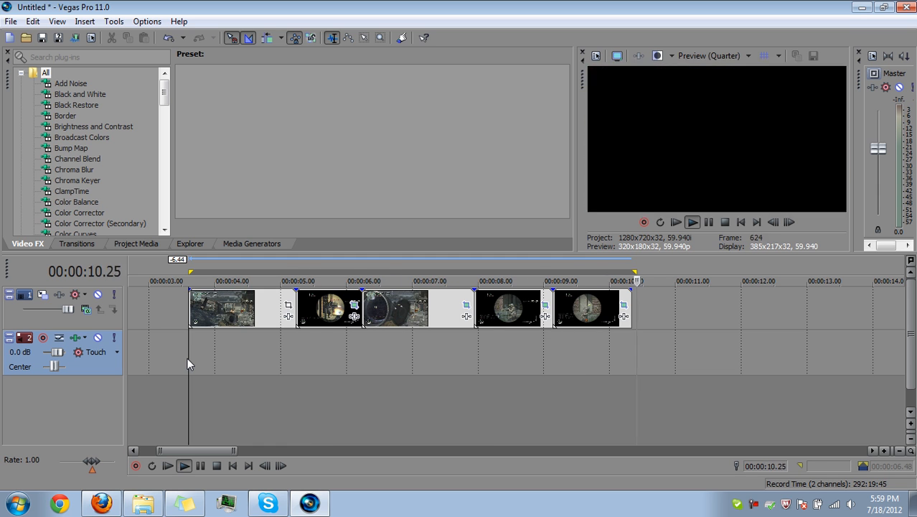
pyautogui.click(194, 466)
pyautogui.click(187, 340)
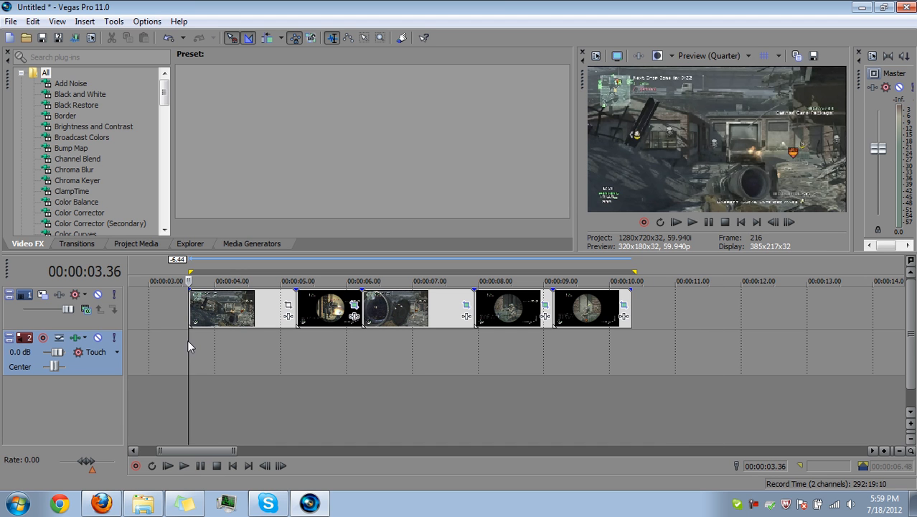
# Step: Open a new Windows Explorer window and browse to Overlays and Cinematics > Sound FX > Call of Duty Gun Sounds > Mw2 > Barrett Sounds
pyautogui.rightClick(143, 503)
pyautogui.click(101, 446)
pyautogui.click(438, 324)
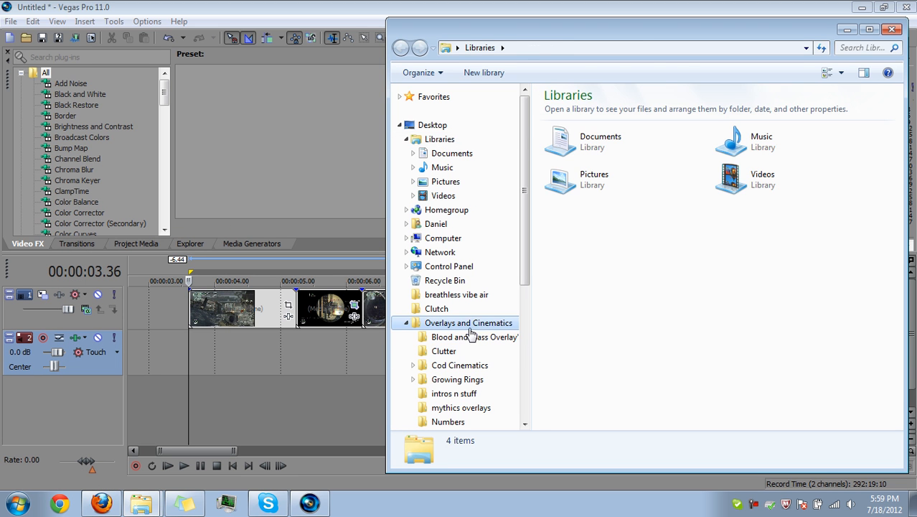
pyautogui.click(632, 224)
pyautogui.doubleClick(606, 169)
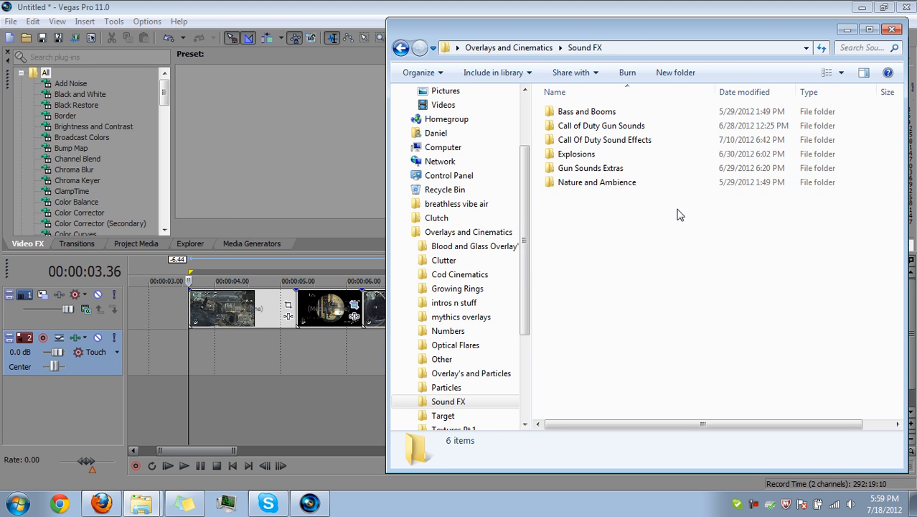
pyautogui.click(617, 154)
pyautogui.doubleClick(607, 126)
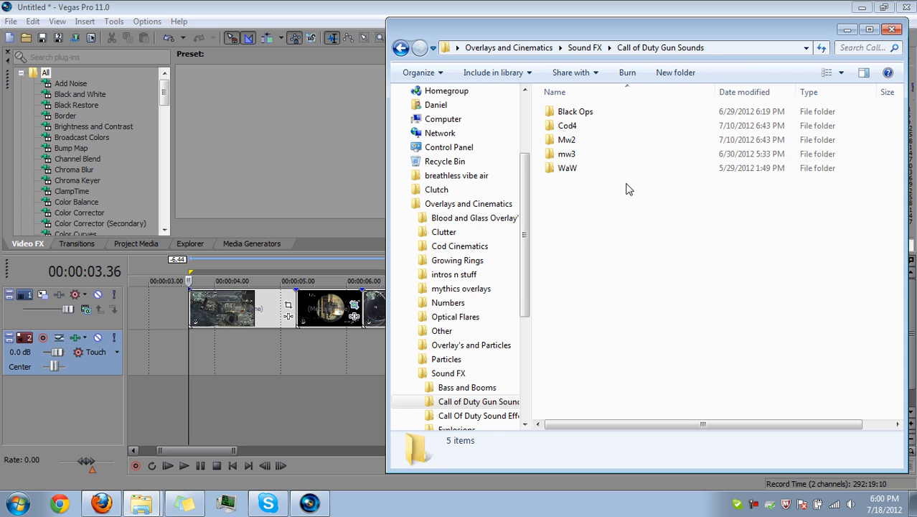
pyautogui.doubleClick(576, 140)
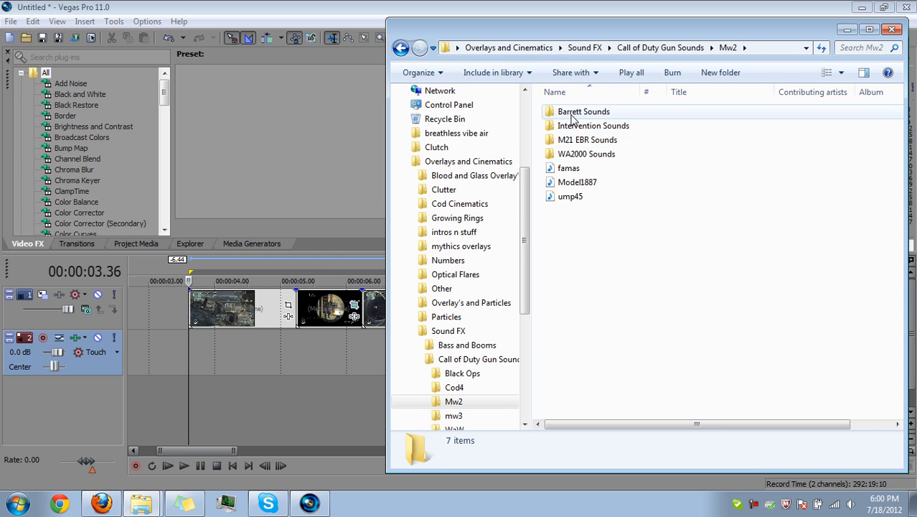
pyautogui.doubleClick(572, 114)
# Step: Place the Barrett Shoot sound at the starts of the second through fifth segments, alternating between two audio tracks
pyautogui.doubleClick(578, 122)
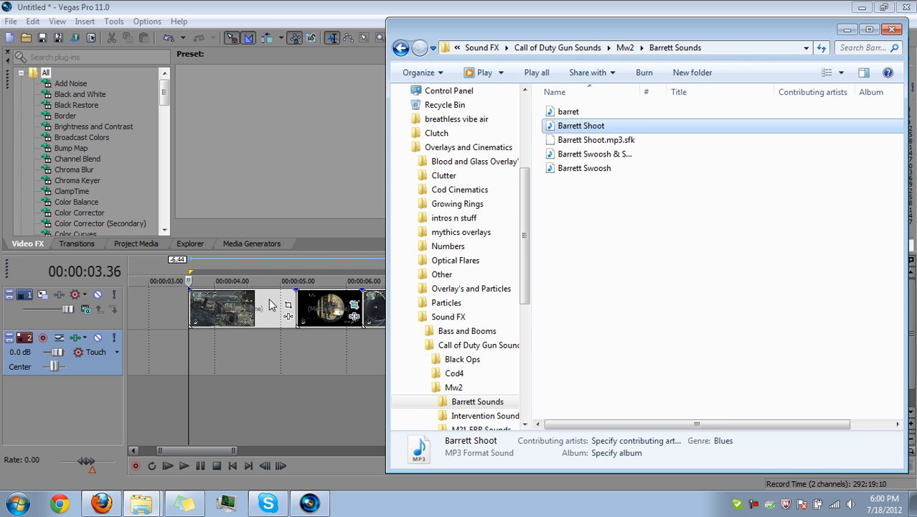
pyautogui.moveTo(262, 359); pyautogui.dragTo(302, 350)
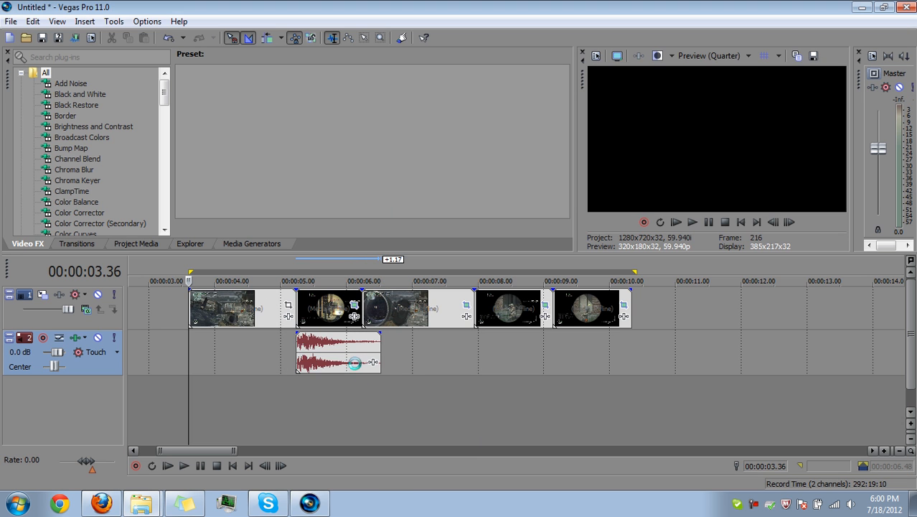
pyautogui.moveTo(403, 396); pyautogui.dragTo(373, 407)
pyautogui.moveTo(451, 356); pyautogui.dragTo(572, 396)
pyautogui.click(516, 398)
# Step: Play back the segments with their gunshot sounds, and return the cursor to 00:00:05.08, just before the second segment
pyautogui.click(242, 363)
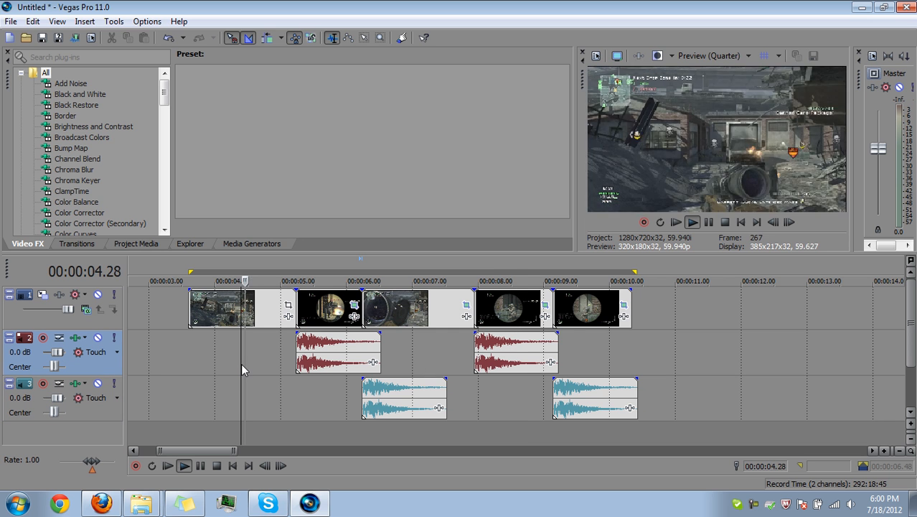
pyautogui.press('space')
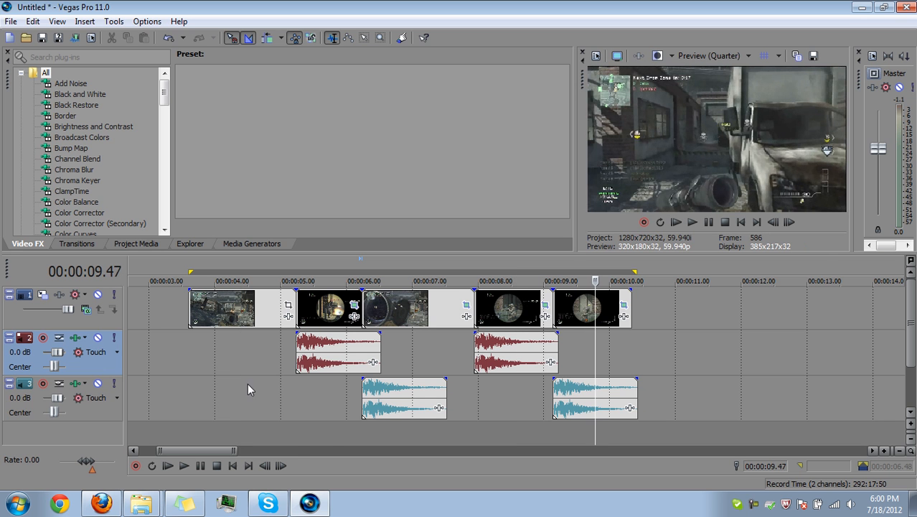
pyautogui.click(306, 391)
pyautogui.click(277, 399)
pyautogui.click(297, 396)
pyautogui.click(288, 392)
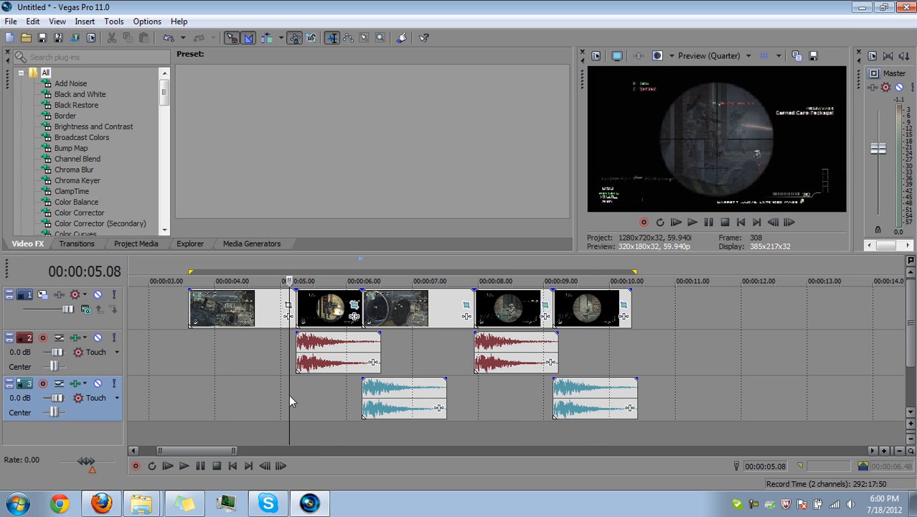
# Step: Overlap the first and second segments by 0.10 at the 00:00:05.14 cut to crossfade them
pyautogui.moveTo(381, 374); pyautogui.dragTo(296, 348)
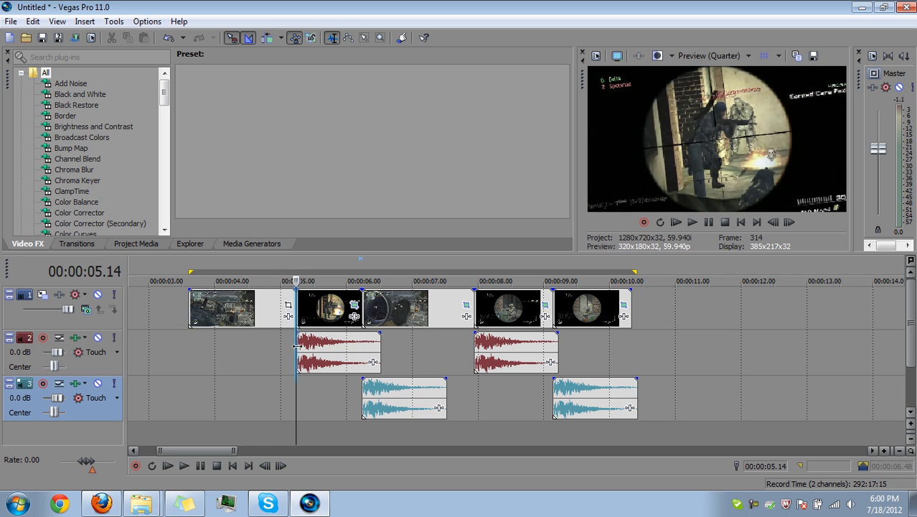
pyautogui.click(300, 325)
pyautogui.moveTo(290, 316); pyautogui.dragTo(302, 316)
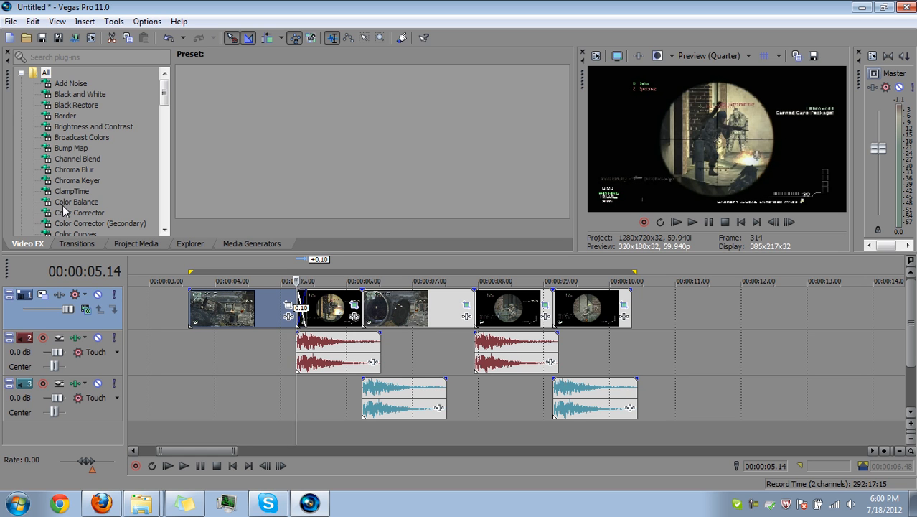
# Step: Create 0.10 crossfades at the remaining three cuts between the video segments
pyautogui.click(360, 300)
pyautogui.moveTo(368, 297); pyautogui.dragTo(485, 303)
pyautogui.scroll(3, 482, 300)
pyautogui.moveTo(556, 307); pyautogui.dragTo(551, 307)
pyautogui.click(703, 295)
pyautogui.moveTo(704, 295)
pyautogui.mouseDown()
pyautogui.moveTo(733, 296)
pyautogui.moveTo(721, 297)
pyautogui.mouseUp()
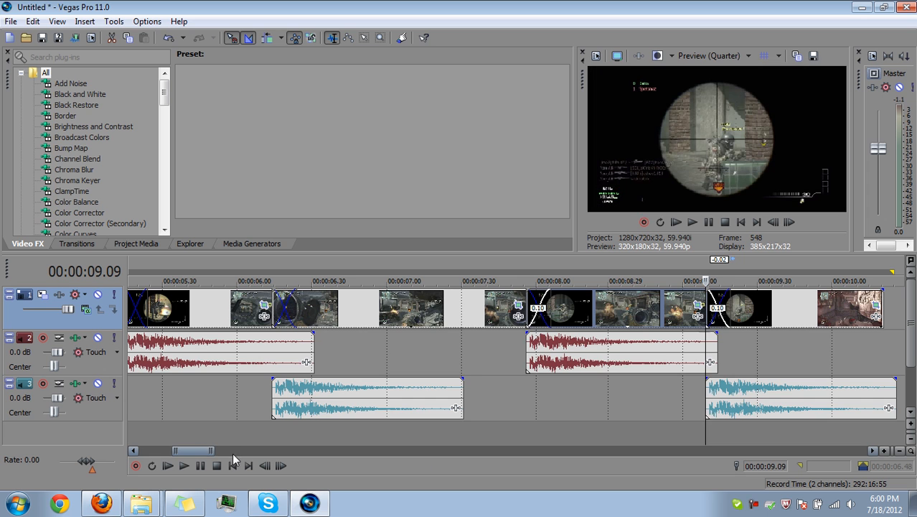
# Step: Apply the Iris transition preset "Circle, Out, White Border" to the first crossfade and place the cursor inside it at 00:00:05.19
pyautogui.moveTo(212, 449); pyautogui.dragTo(156, 451)
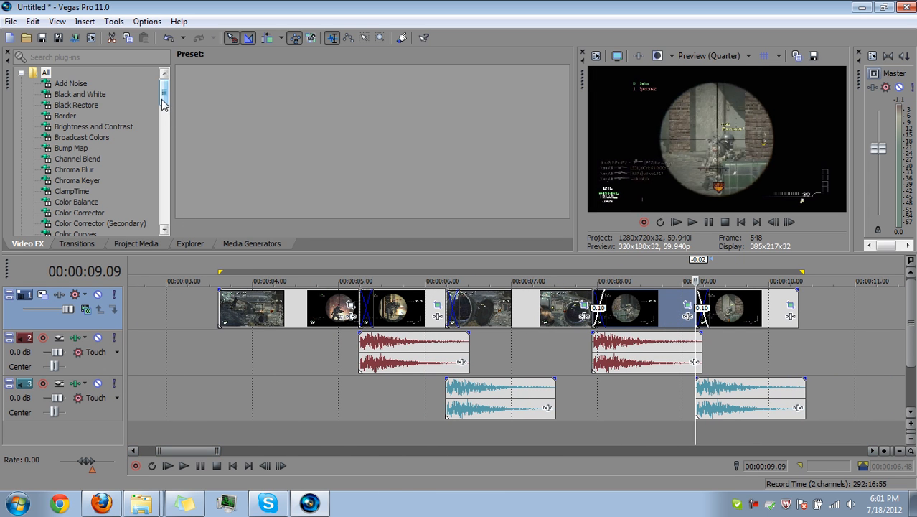
pyautogui.click(74, 243)
pyautogui.moveTo(138, 113); pyautogui.dragTo(139, 140)
pyautogui.click(60, 137)
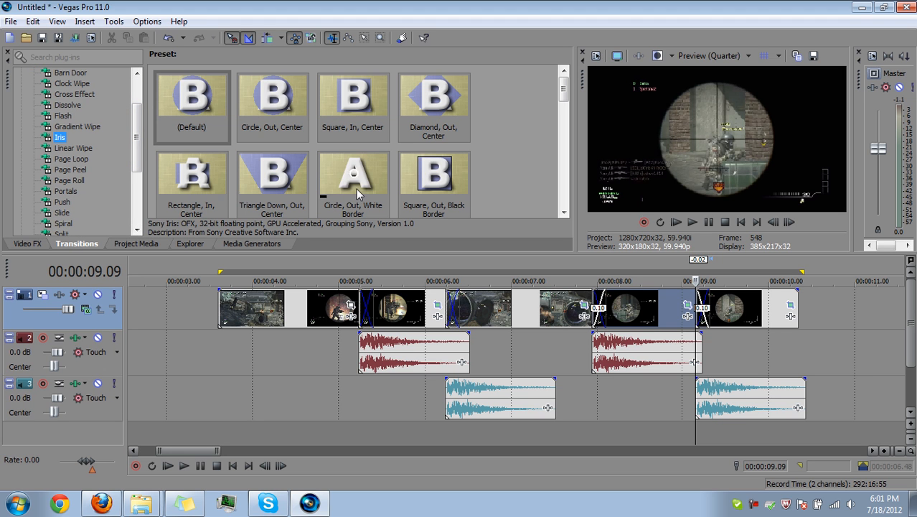
pyautogui.moveTo(352, 199); pyautogui.dragTo(367, 310)
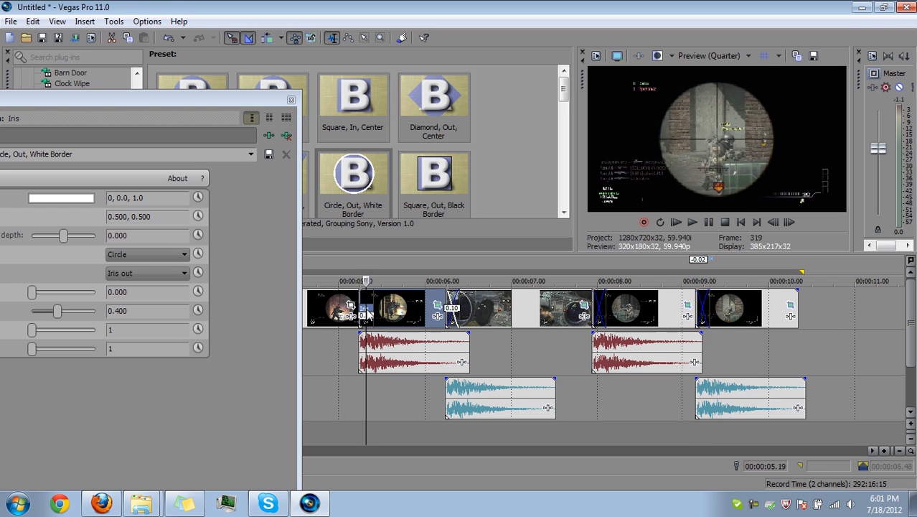
pyautogui.click(368, 310)
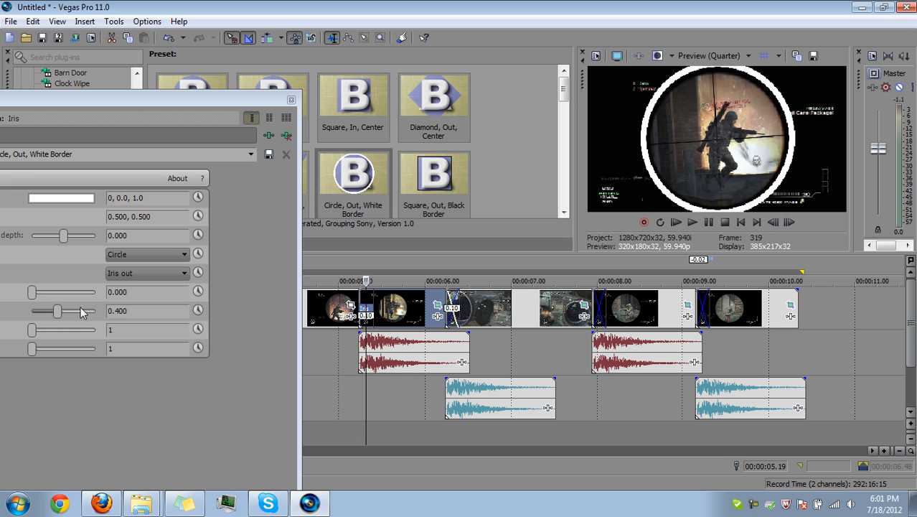
# Step: Make the Iris settings window narrower beside the timeline, and set the transition's border to 0.168
pyautogui.moveTo(106, 98); pyautogui.dragTo(225, 109)
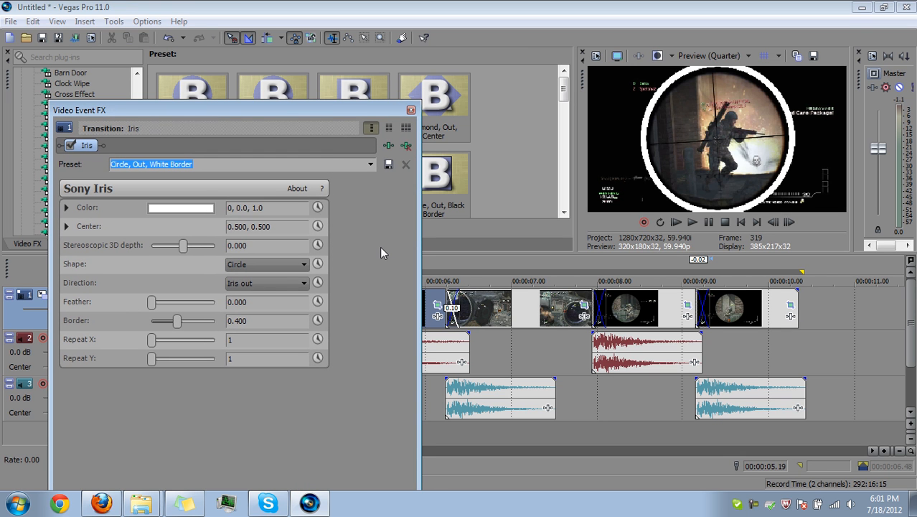
pyautogui.moveTo(419, 246); pyautogui.dragTo(353, 246)
pyautogui.moveTo(269, 108); pyautogui.dragTo(228, 105)
pyautogui.moveTo(137, 321); pyautogui.dragTo(122, 321)
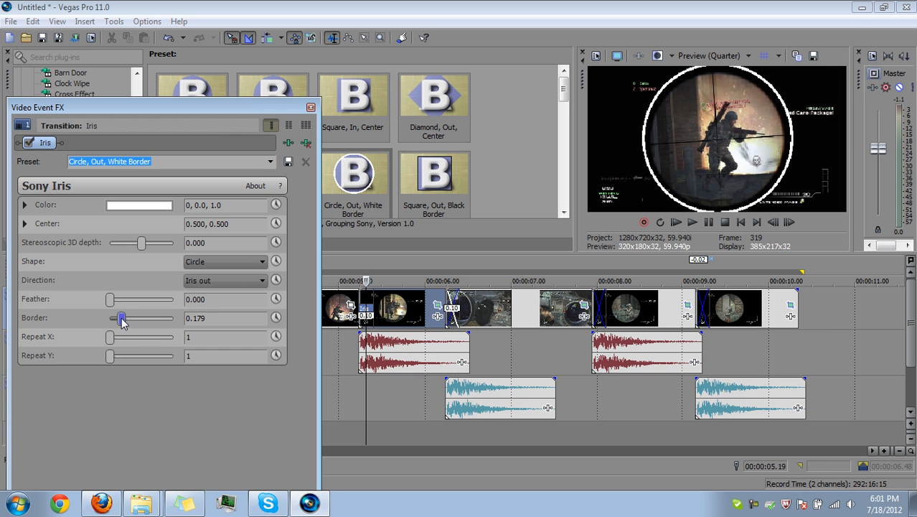
# Step: Set the video preview quality to Preview (Half)
pyautogui.click(707, 56)
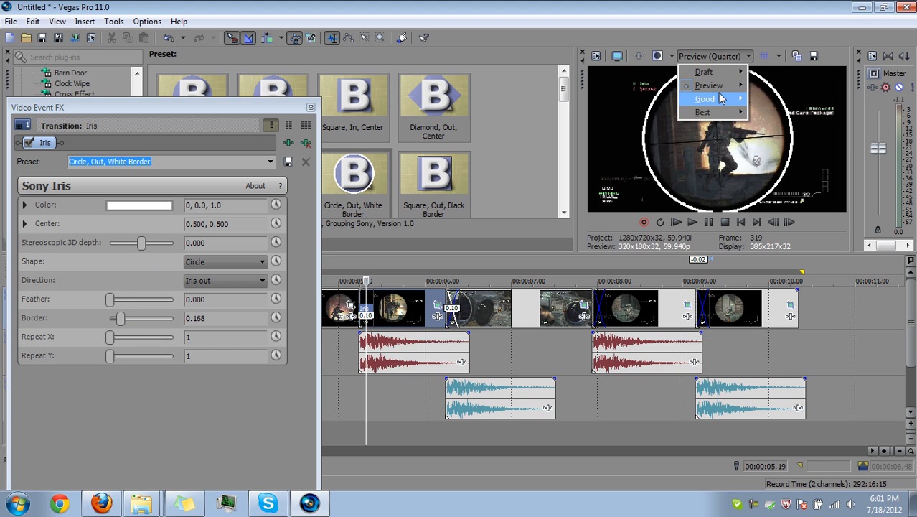
pyautogui.moveTo(709, 85)
pyautogui.click(770, 112)
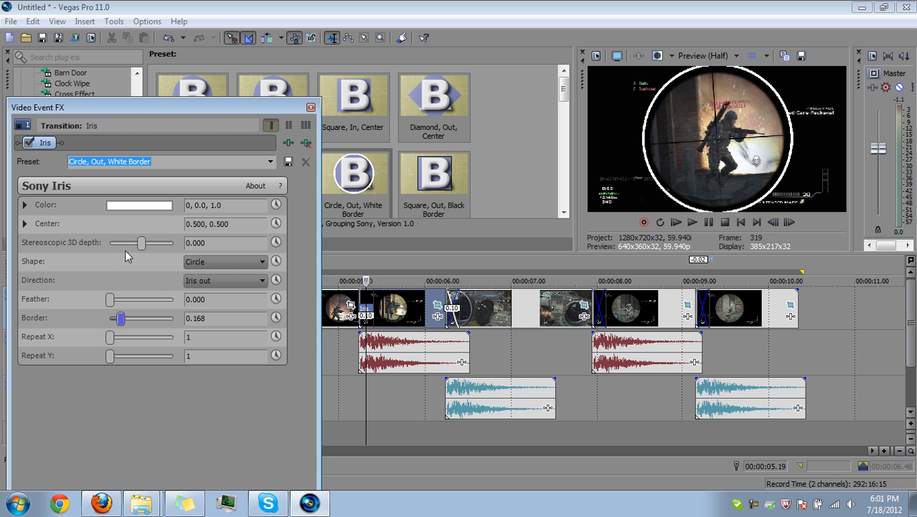
# Step: Change the Iris border color to a light red with HSV values 0, 0.51, 1.0
pyautogui.click(126, 212)
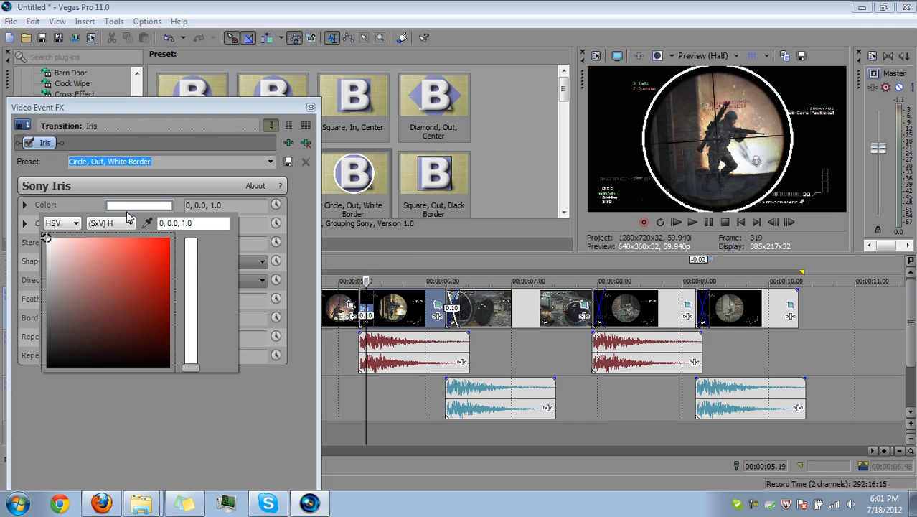
pyautogui.click(116, 264)
pyautogui.moveTo(113, 263)
pyautogui.mouseDown()
pyautogui.moveTo(111, 241)
pyautogui.moveTo(91, 231)
pyautogui.moveTo(107, 223)
pyautogui.mouseUp()
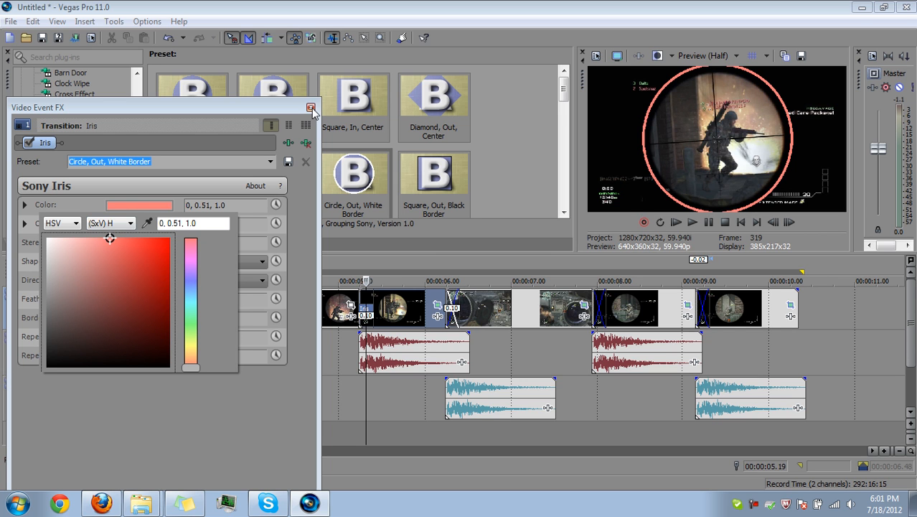
pyautogui.click(217, 163)
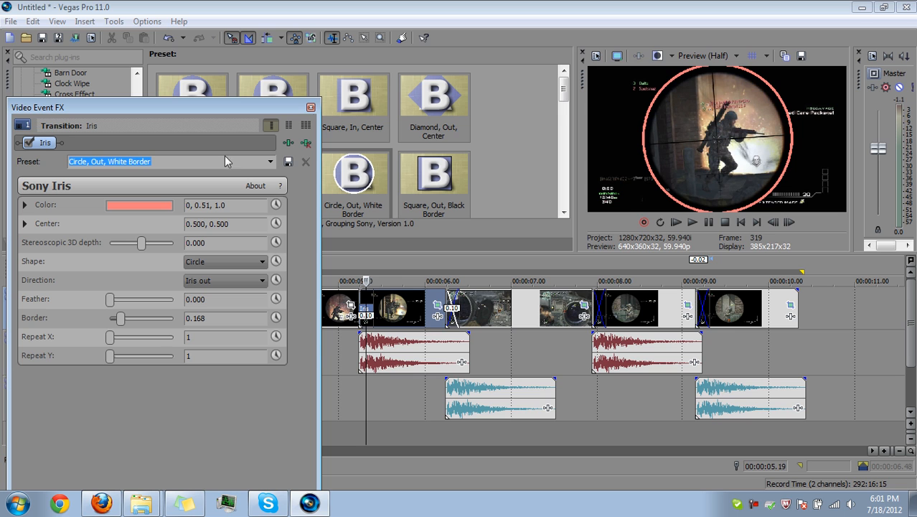
# Step: Save the customized Iris settings as a new preset named "tutorial" and close the transition's settings window
pyautogui.press('BackSpace')
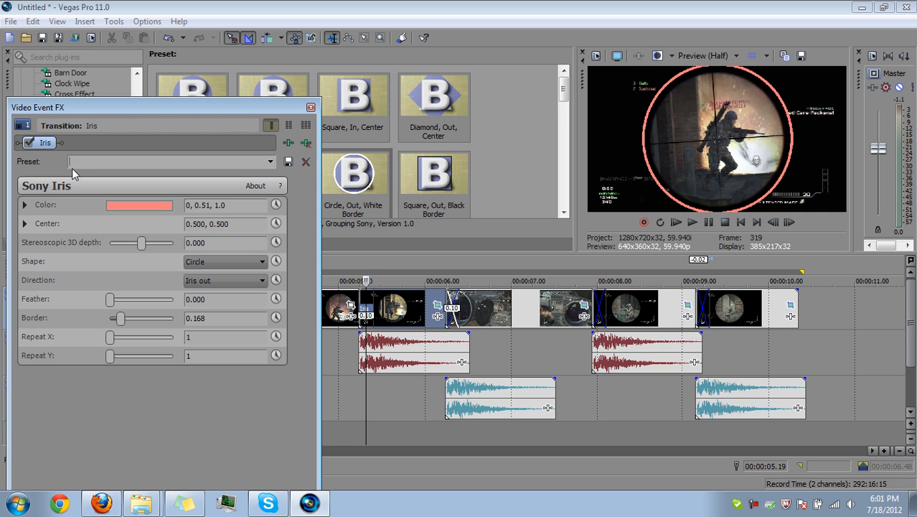
pyautogui.write('tuto')
pyautogui.click(287, 161)
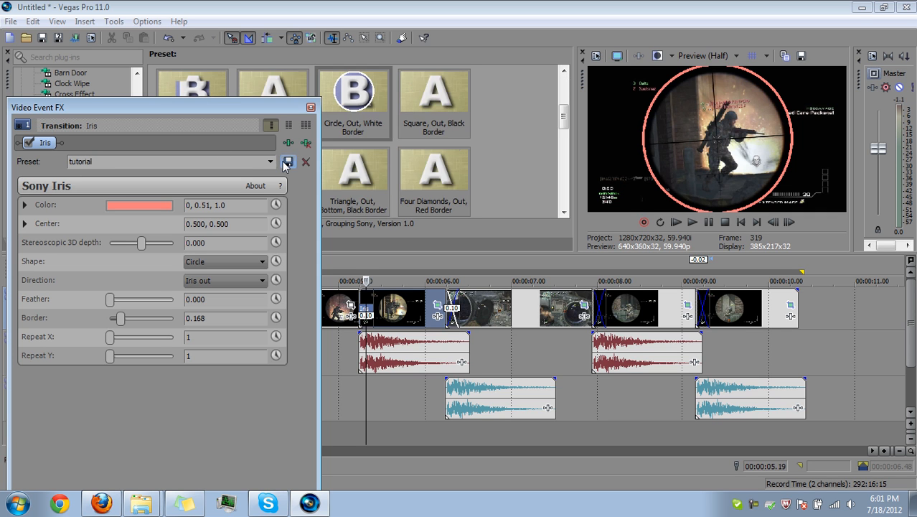
pyautogui.click(310, 107)
# Step: Apply the "tutorial" Iris preset to the second crossfade and change its border color to light yellow, HSV 60, 0.51, 1.0
pyautogui.moveTo(563, 90); pyautogui.dragTo(564, 169)
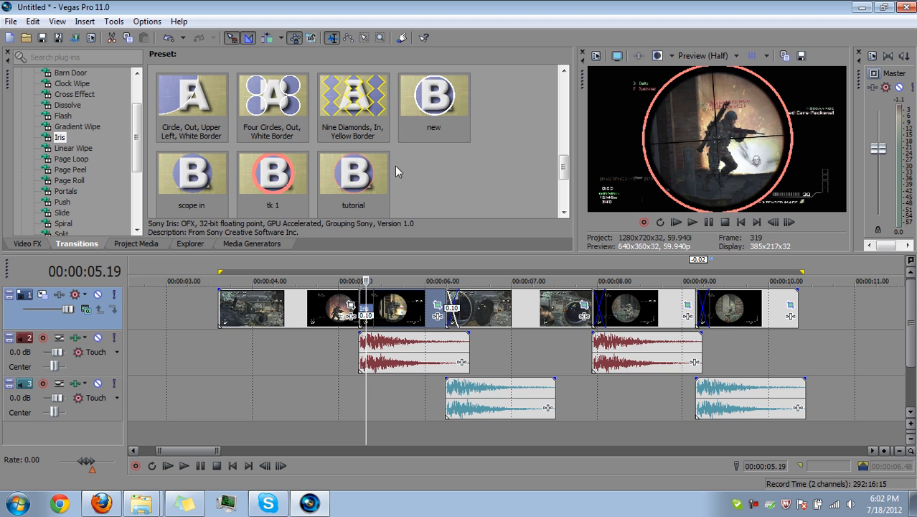
pyautogui.moveTo(367, 195); pyautogui.dragTo(452, 316)
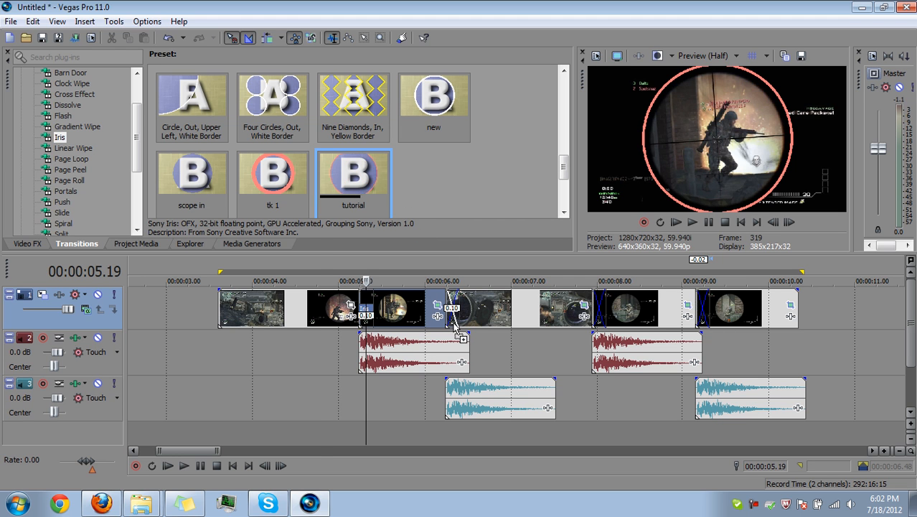
pyautogui.click(126, 205)
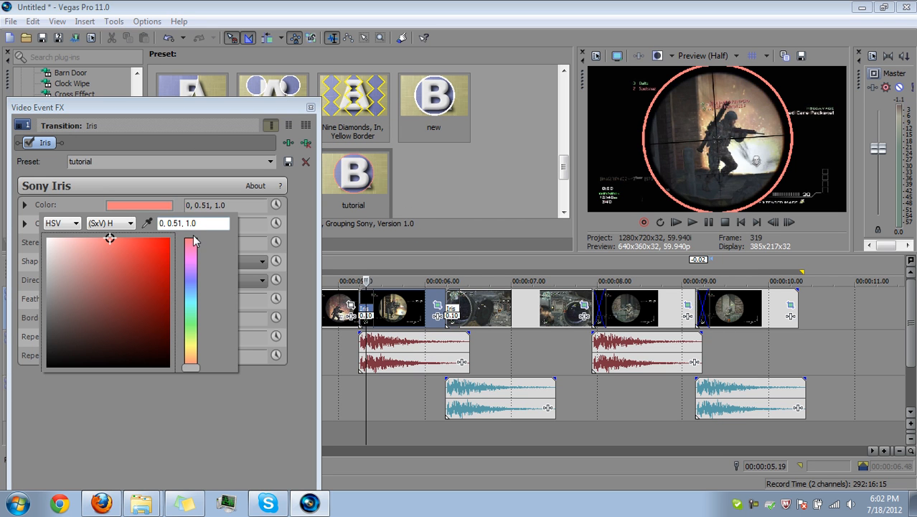
pyautogui.moveTo(192, 368); pyautogui.dragTo(189, 343)
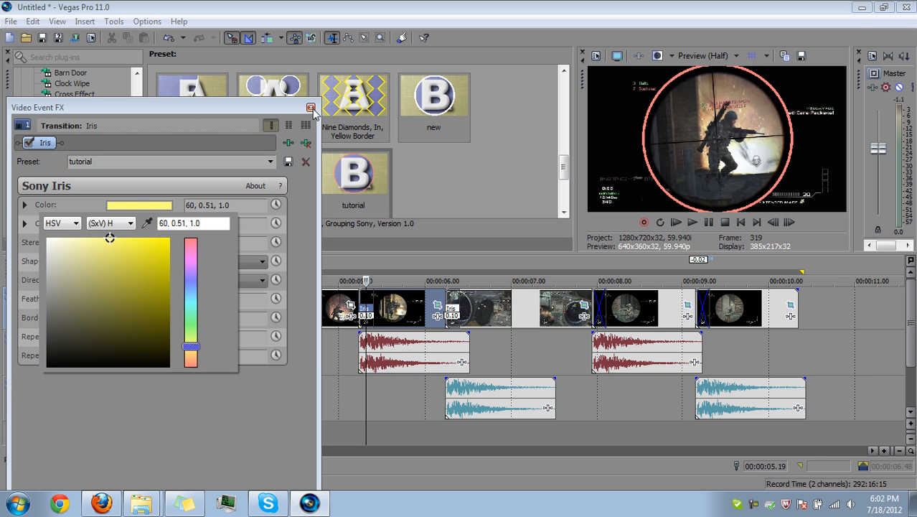
pyautogui.click(361, 179)
pyautogui.click(311, 107)
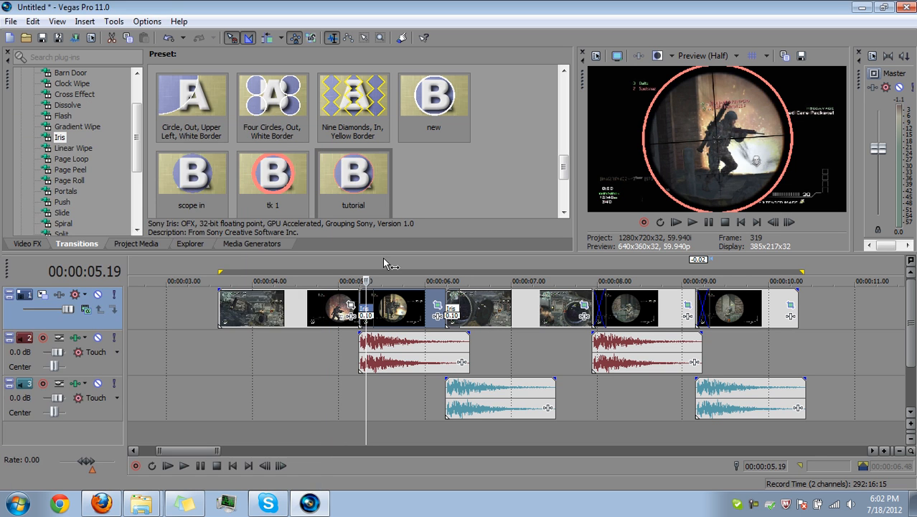
# Step: Apply the "tutorial" Iris preset to the third crossfade with a light turquoise border color, HSV 166, 0.51, 1.0
pyautogui.click(608, 318)
pyautogui.click(155, 206)
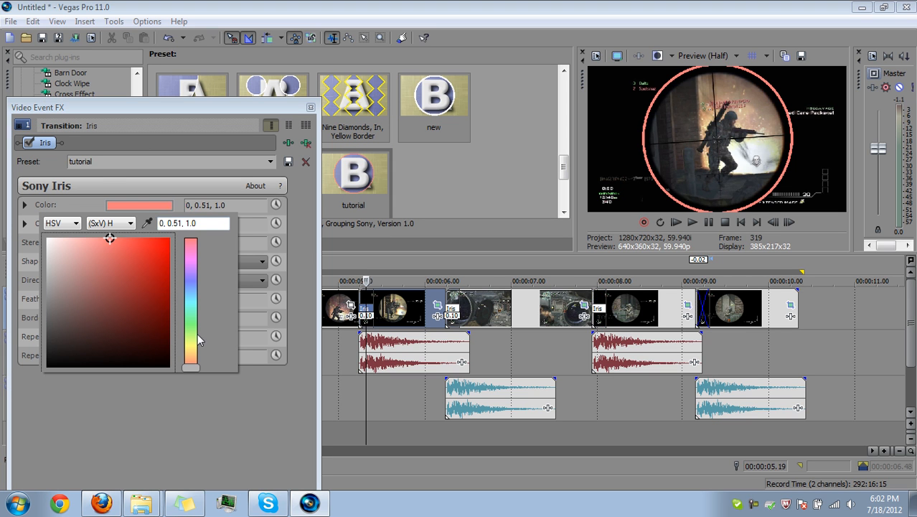
pyautogui.moveTo(187, 360); pyautogui.dragTo(186, 305)
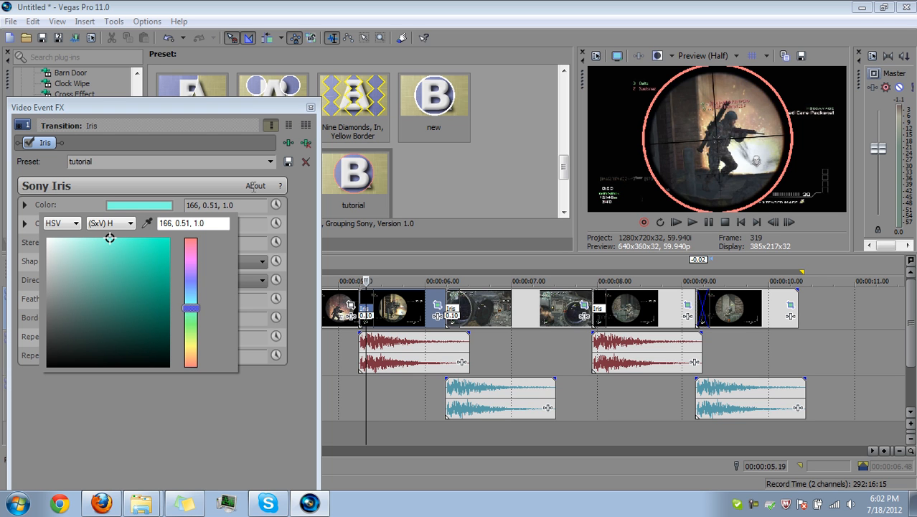
pyautogui.click(313, 109)
# Step: Apply the "tutorial" Iris preset to the fourth crossfade with a light purple border color, HSV 257, 0.51, 1.0
pyautogui.moveTo(362, 177); pyautogui.dragTo(704, 318)
pyautogui.click(164, 206)
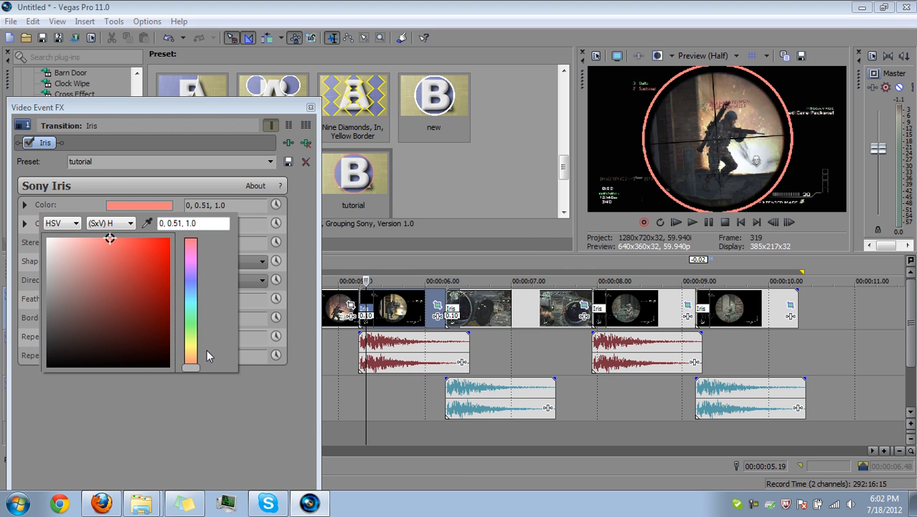
pyautogui.click(191, 363)
pyautogui.moveTo(192, 358); pyautogui.dragTo(192, 281)
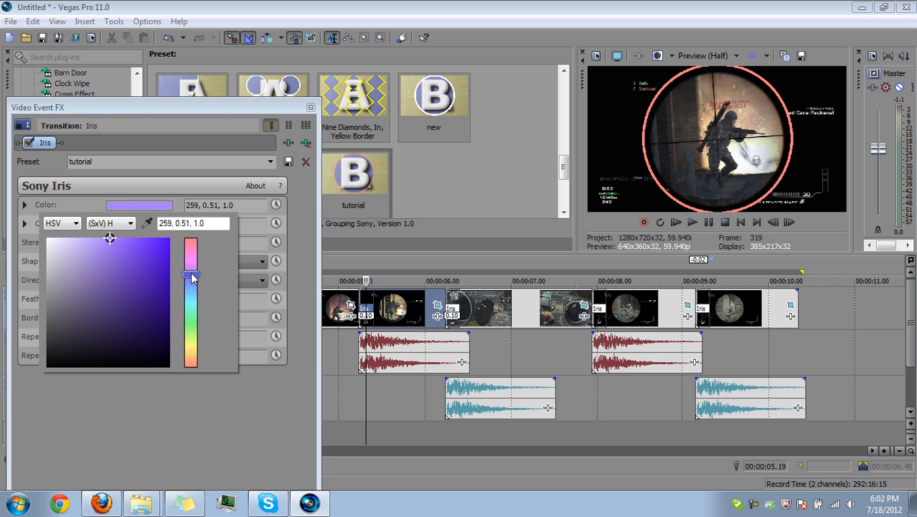
pyautogui.click(312, 111)
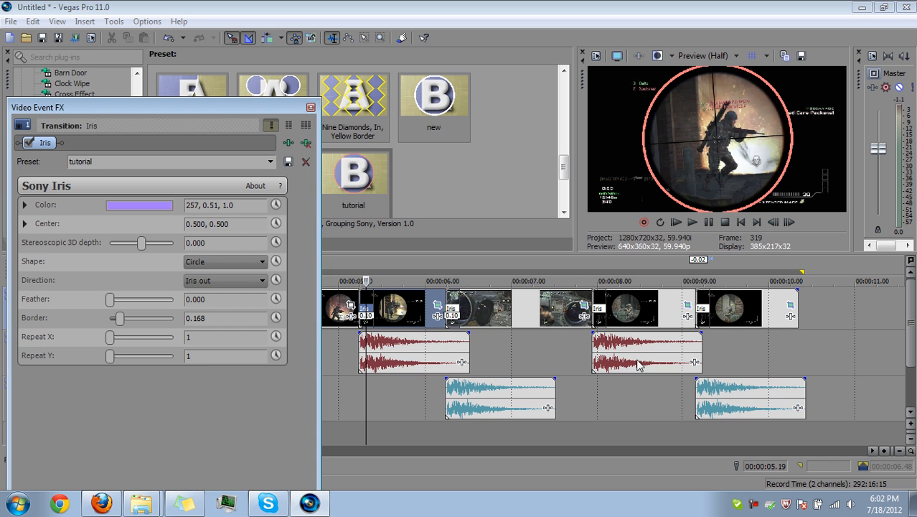
pyautogui.click(311, 106)
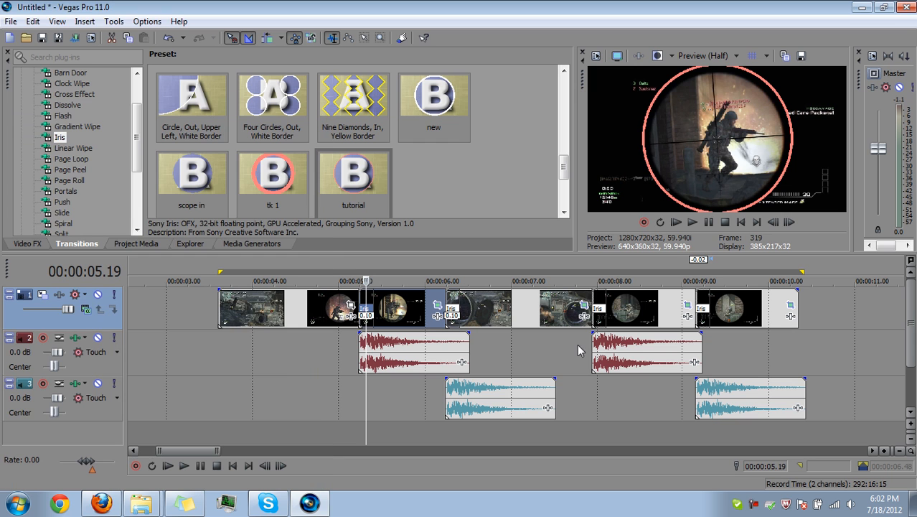
# Step: Set the video preview quality to Draft (Half)
pyautogui.click(703, 56)
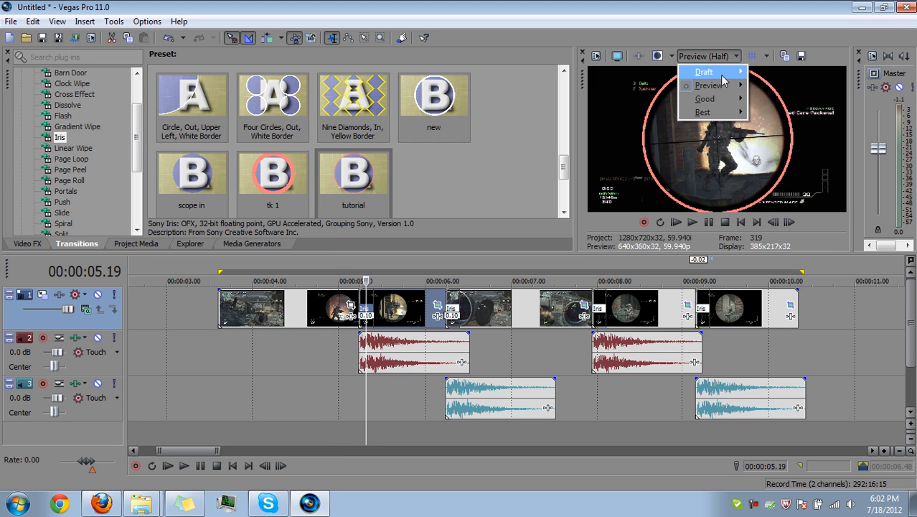
pyautogui.moveTo(723, 80)
pyautogui.click(773, 99)
# Step: Select the whole edit from 00:00:03.36 to 00:00:10.30, play it back, and check frames around the third crossfade
pyautogui.moveTo(811, 346); pyautogui.dragTo(213, 352)
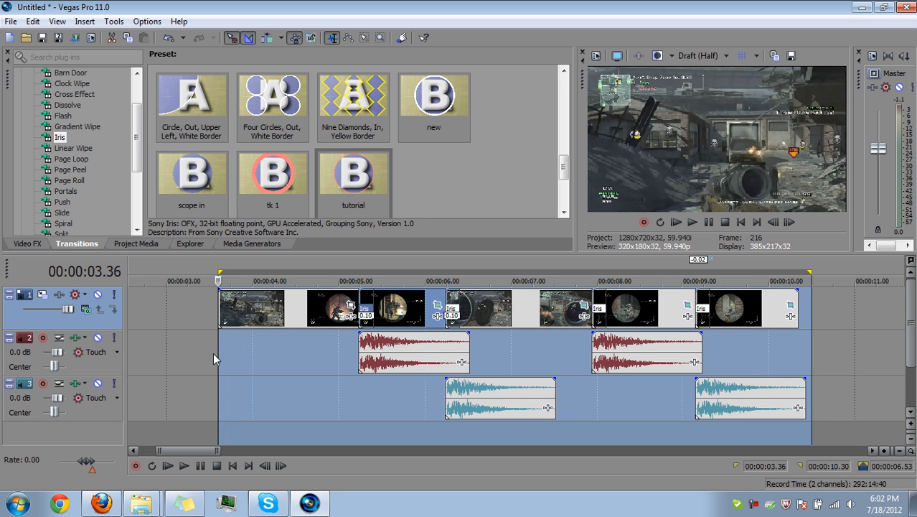
pyautogui.click(213, 352)
pyautogui.press('space')
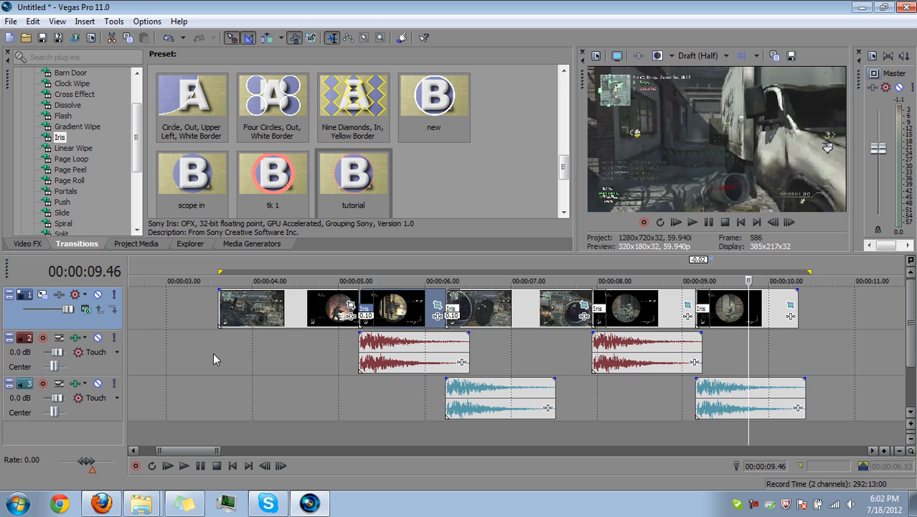
pyautogui.press('space')
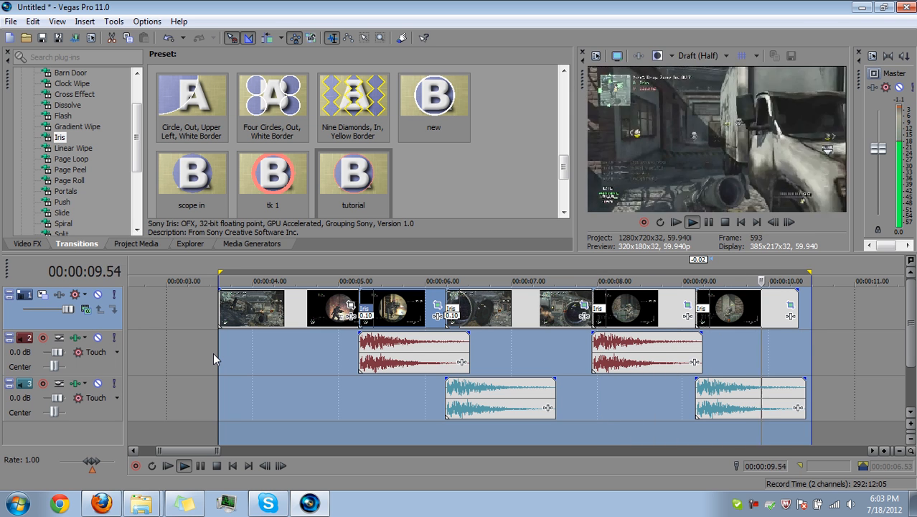
pyautogui.press('Return')
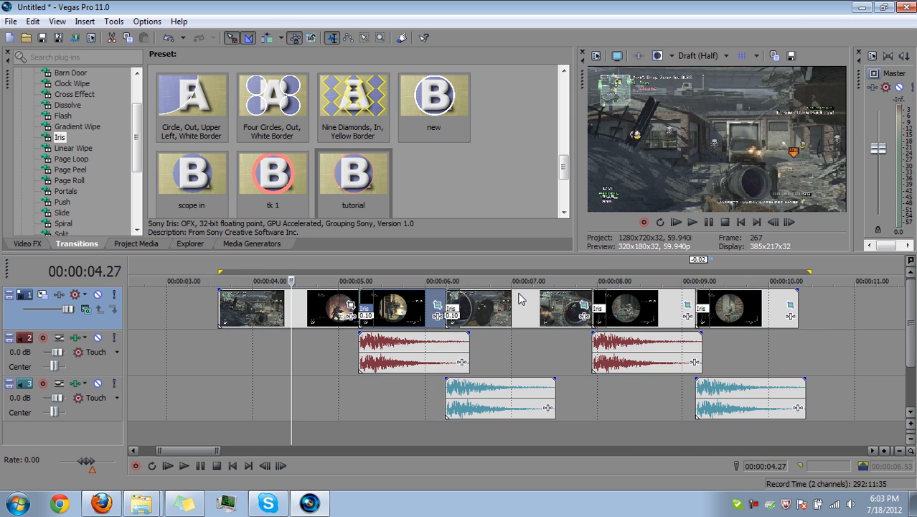
pyautogui.click(549, 342)
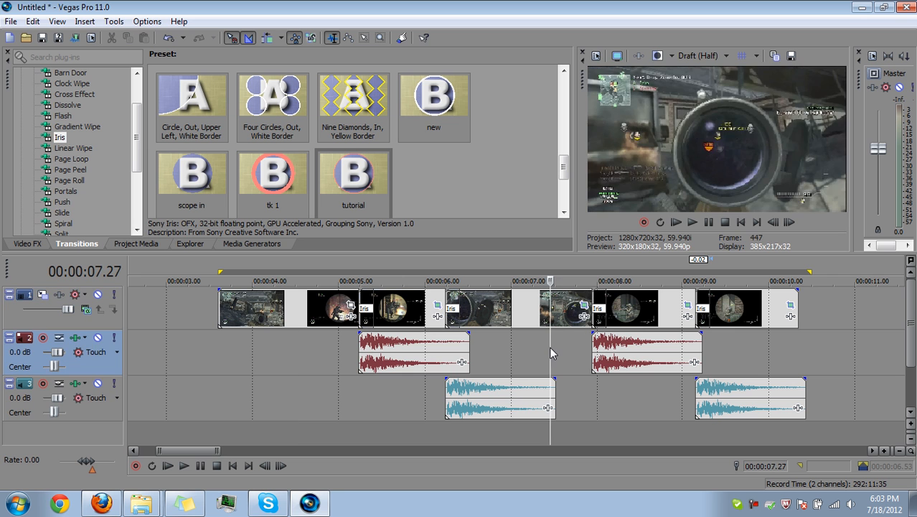
pyautogui.click(638, 346)
pyautogui.moveTo(638, 346)
pyautogui.mouseDown()
pyautogui.moveTo(593, 344)
pyautogui.moveTo(626, 343)
pyautogui.mouseUp()
# Step: Switch to Firefox, watch part of the YouTube video "Slipstream" from about 0:41, and return to Vegas Pro
pyautogui.click(87, 501)
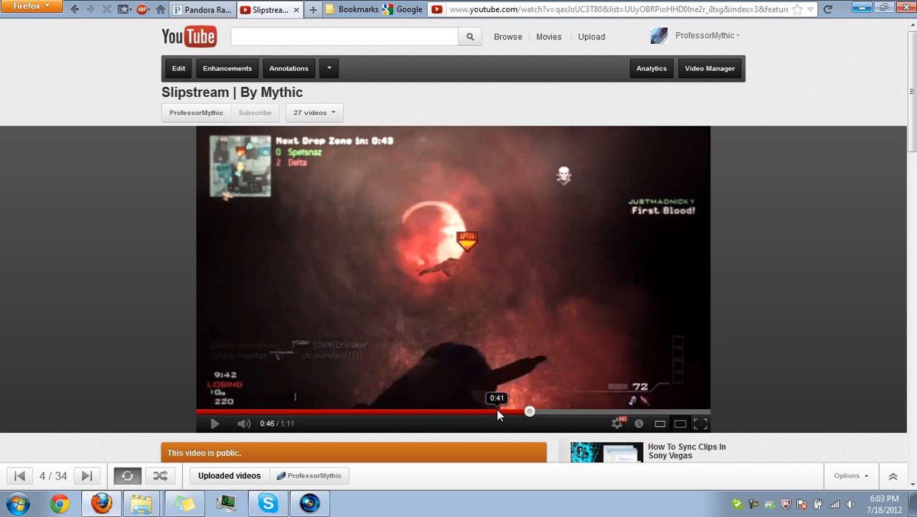
pyautogui.click(492, 412)
pyautogui.click(614, 378)
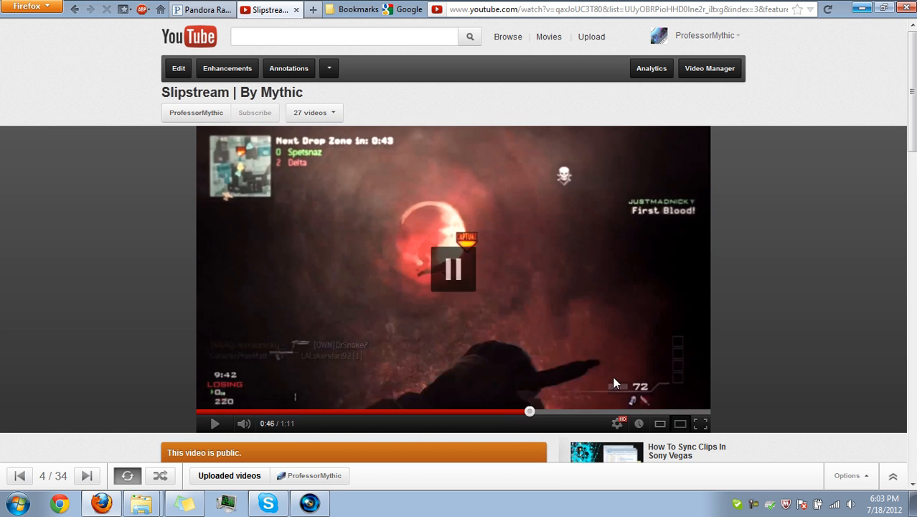
pyautogui.click(862, 8)
# Step: Examine the purple Iris transition at the fourth crossfade frame by frame, moving forward and back through it
pyautogui.click(495, 352)
pyautogui.moveTo(494, 344); pyautogui.dragTo(701, 317)
pyautogui.press('Left')
pyautogui.press('Right')
pyautogui.press('Right')
pyautogui.press('Right')
pyautogui.press('Right')
pyautogui.press('Right')
pyautogui.press('Right')
pyautogui.press('Right')
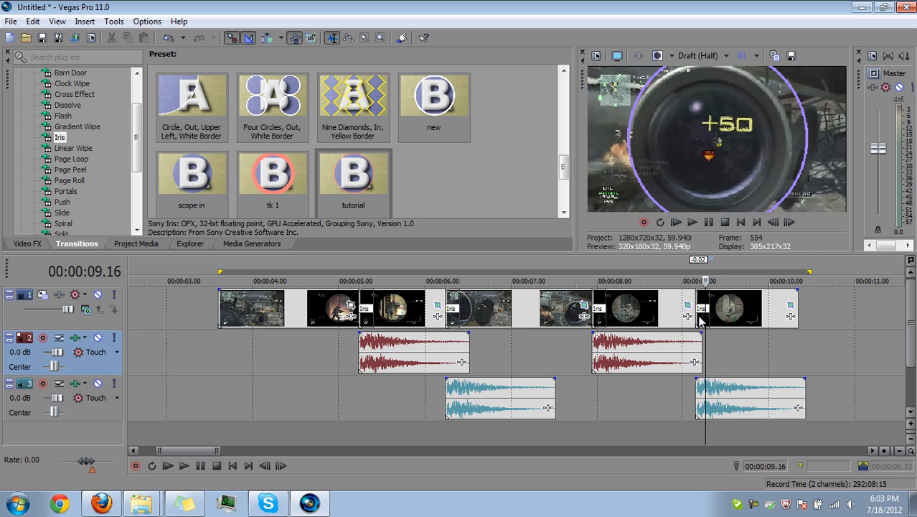
pyautogui.press('Right')
pyautogui.press('Right')
pyautogui.press('Right')
pyautogui.press('Right')
pyautogui.press('Right')
pyautogui.press('Right')
pyautogui.press('Right')
pyautogui.press('Right')
pyautogui.press('Right')
pyautogui.press('Right')
pyautogui.press('Right')
pyautogui.press('Right')
pyautogui.press('Right')
pyautogui.press('Right')
pyautogui.press('Right')
pyautogui.press('Right')
pyautogui.press('Right')
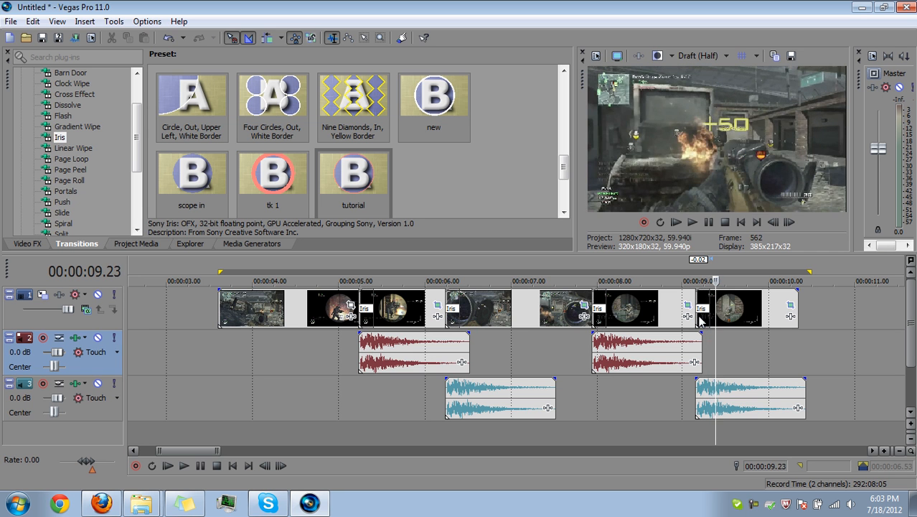
pyautogui.press('Left')
pyautogui.press('Left')
pyautogui.press('Left')
pyautogui.press('Left')
pyautogui.press('Left')
pyautogui.press('Left')
pyautogui.press('Left')
pyautogui.press('Left')
pyautogui.press('Left')
pyautogui.press('Left')
pyautogui.press('Left')
pyautogui.press('Left')
pyautogui.press('Left')
pyautogui.press('Left')
pyautogui.press('Left')
pyautogui.press('Left')
pyautogui.press('Left')
pyautogui.press('Left')
pyautogui.press('Left')
pyautogui.press('Left')
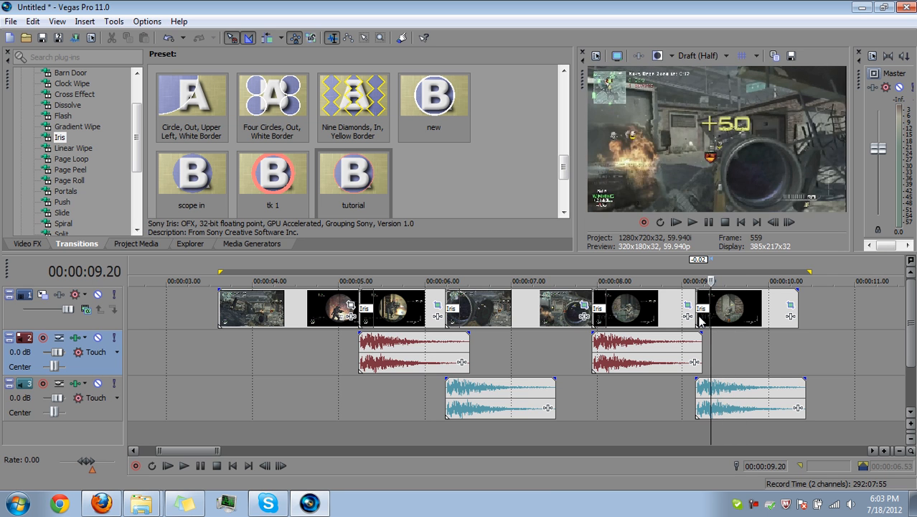
pyautogui.press('Left')
pyautogui.press('Left')
pyautogui.press('Left')
# Step: Check the frames just before the third crossfade and place the cursor at 00:00:09.00, ahead of the fourth crossfade
pyautogui.click(553, 353)
pyautogui.click(574, 353)
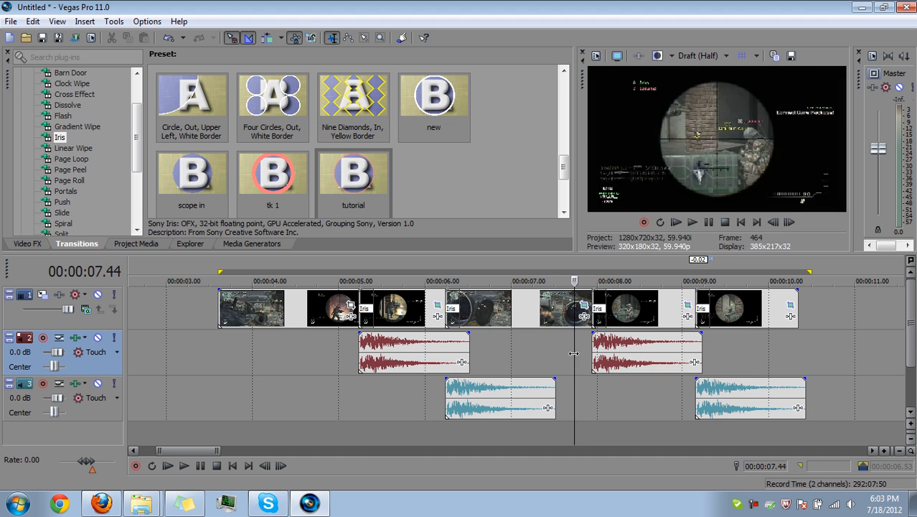
pyautogui.click(580, 353)
pyautogui.click(683, 309)
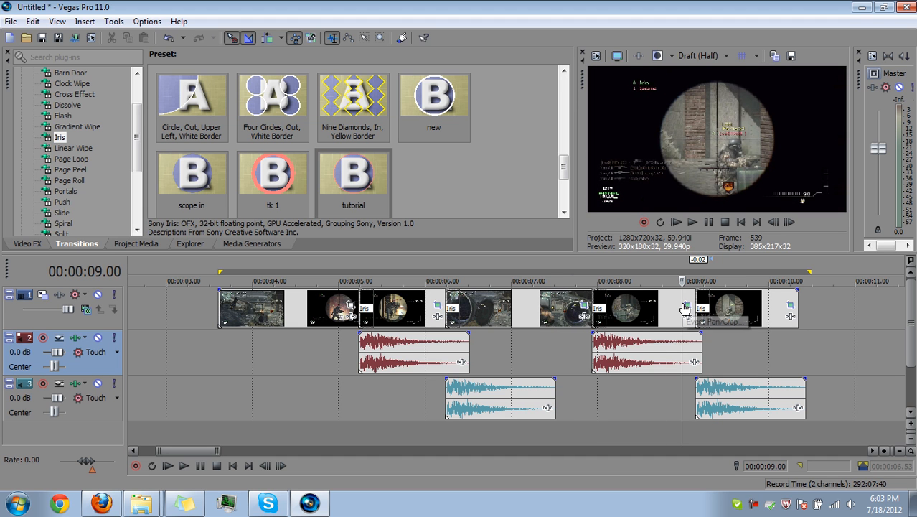